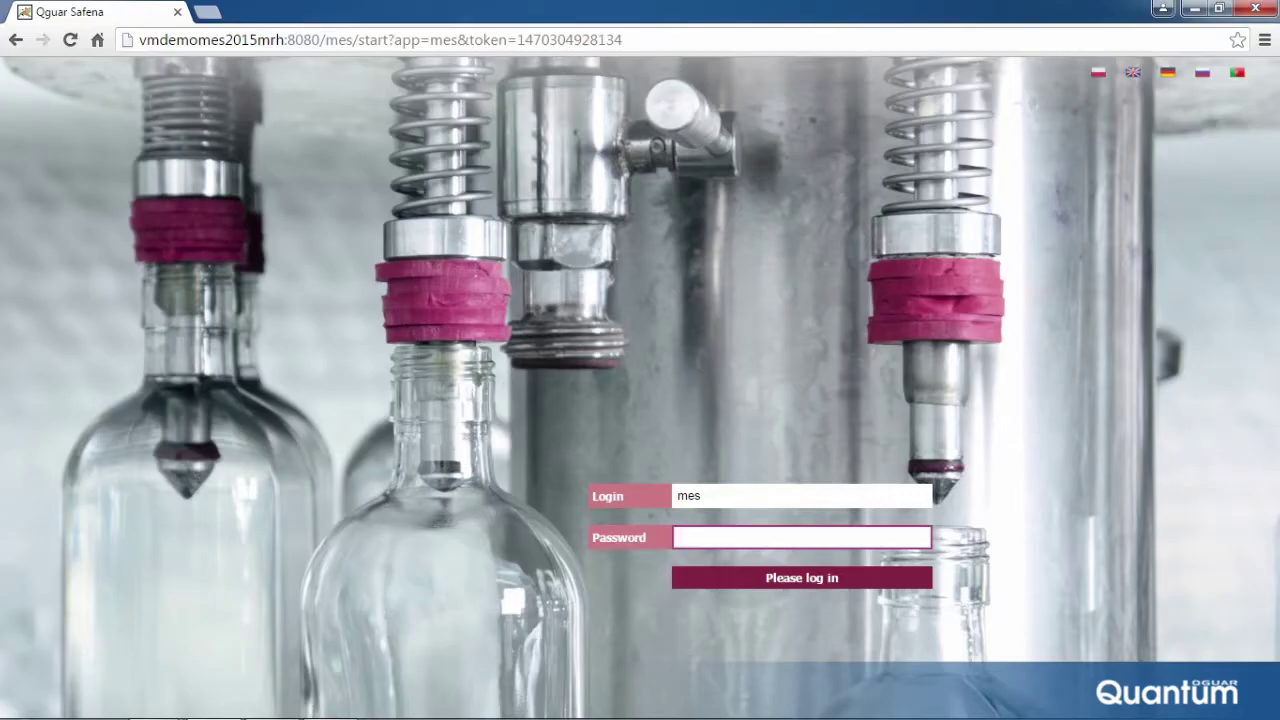
Sign in to Qguar MES with the account password to reach the module desktop
{"action": "key", "text": "Return"}
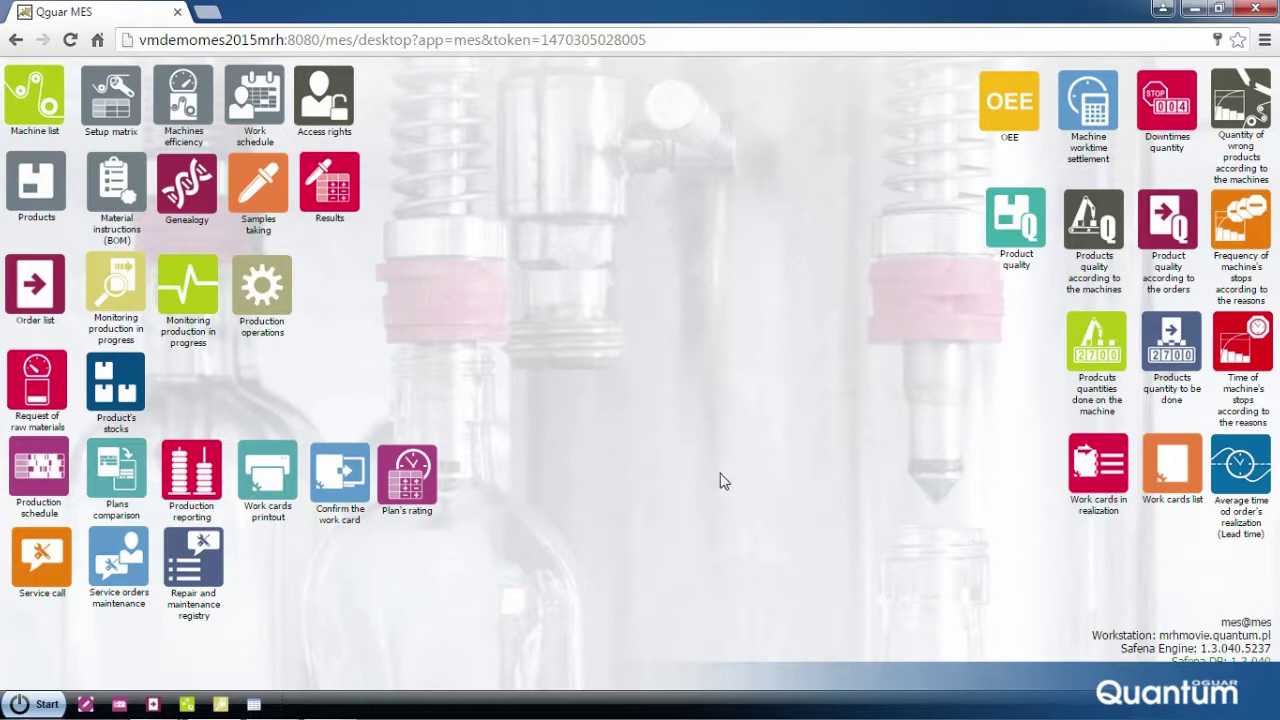
Arrange the Plan's rating, Work cards in realization and products-quantities tiles together in the desktop centre
{"action": "left_click_drag", "start_coordinate": [412, 484], "coordinate": [705, 380]}
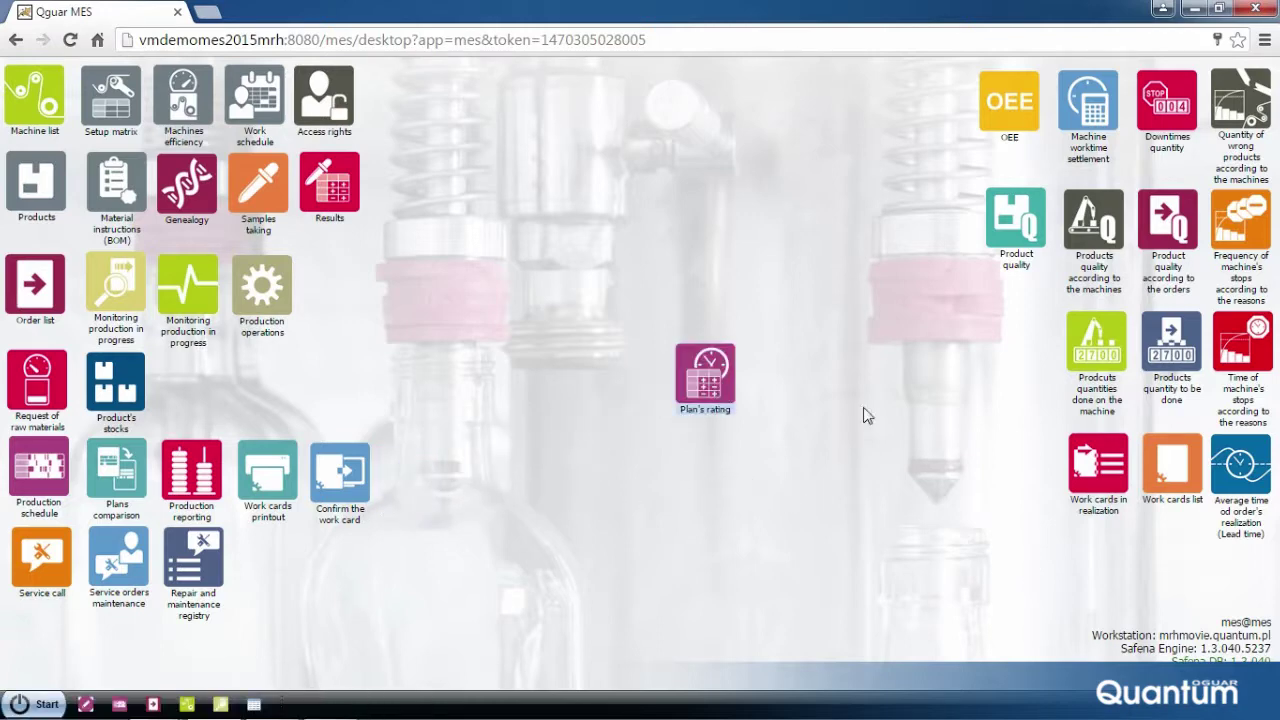
{"action": "left_click_drag", "start_coordinate": [1100, 470], "coordinate": [772, 375]}
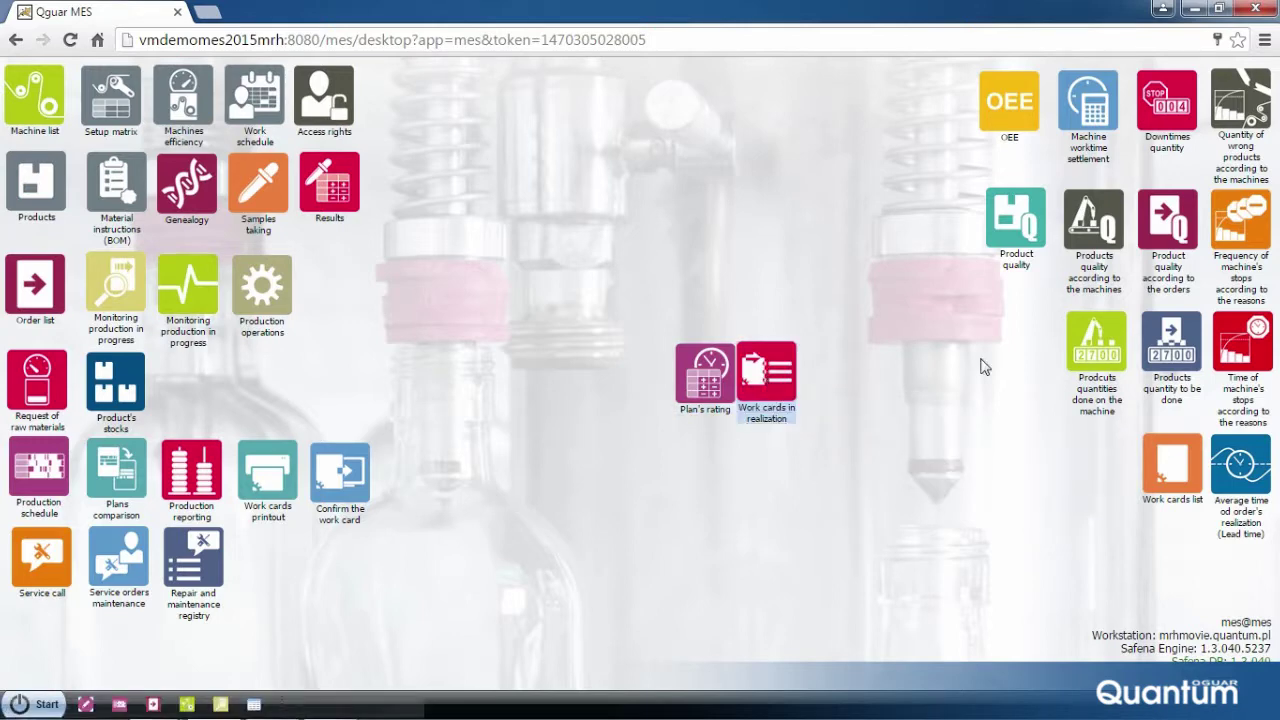
{"action": "left_click_drag", "start_coordinate": [1080, 356], "coordinate": [708, 500]}
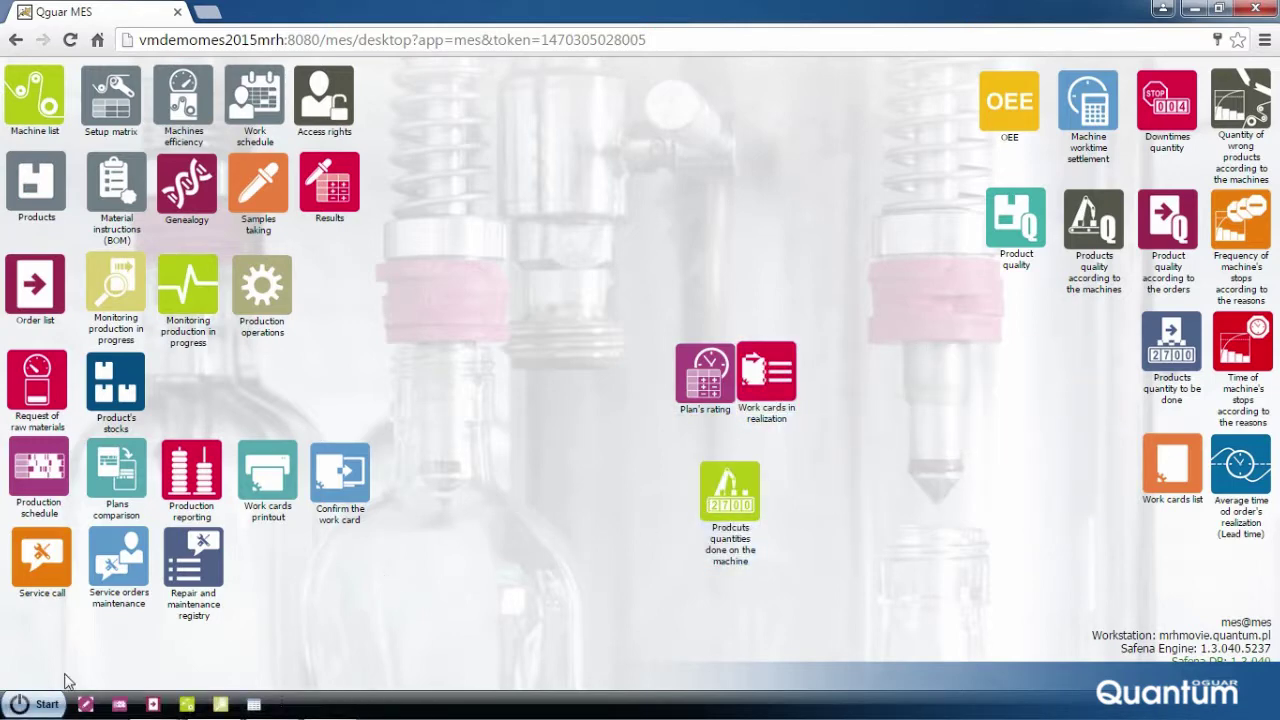
{"action": "left_click", "coordinate": [8, 707]}
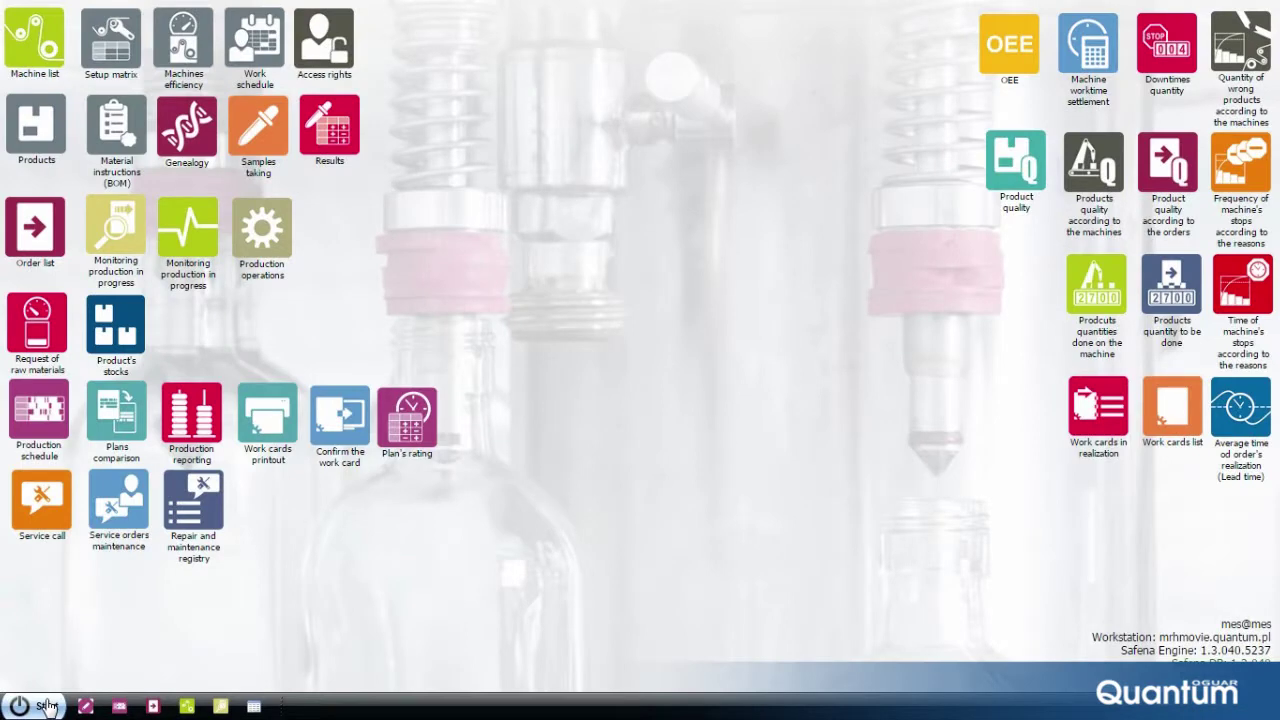
Bring up the start menu with categories from Plant structure to Administration, plus Options and Finish
{"action": "left_click", "coordinate": [40, 706]}
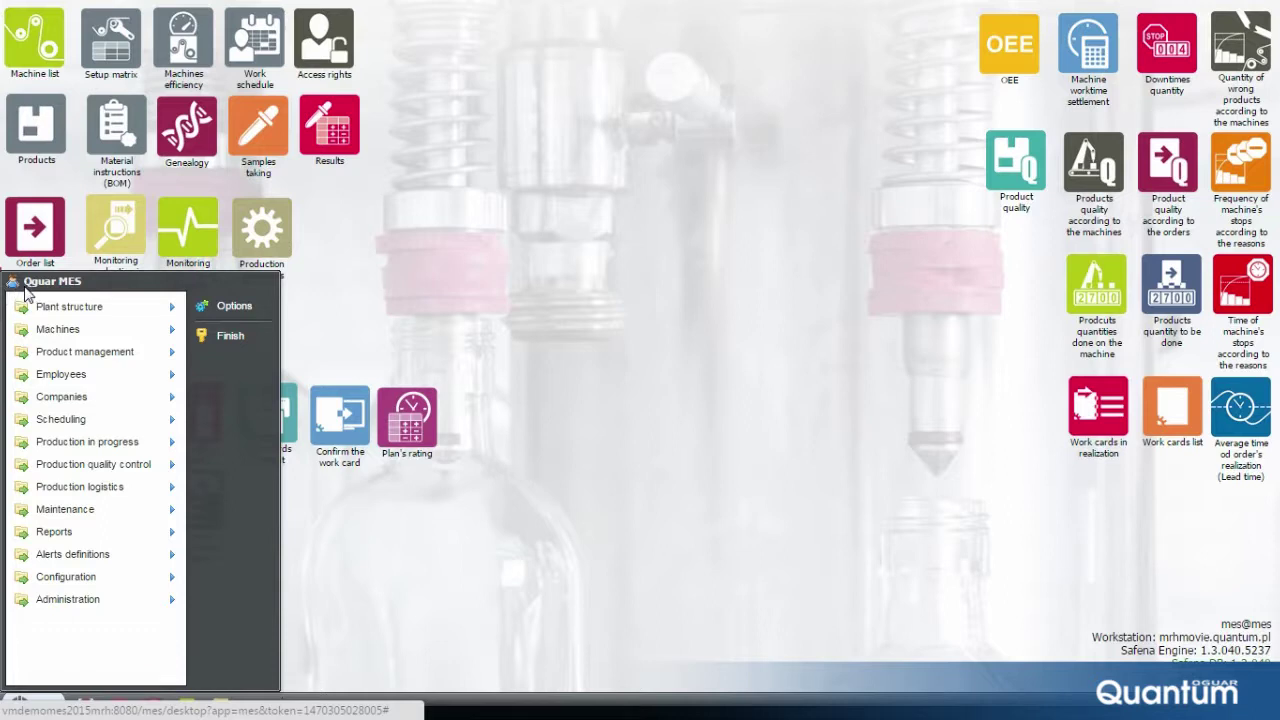
{"action": "mouse_move", "coordinate": [21, 312]}
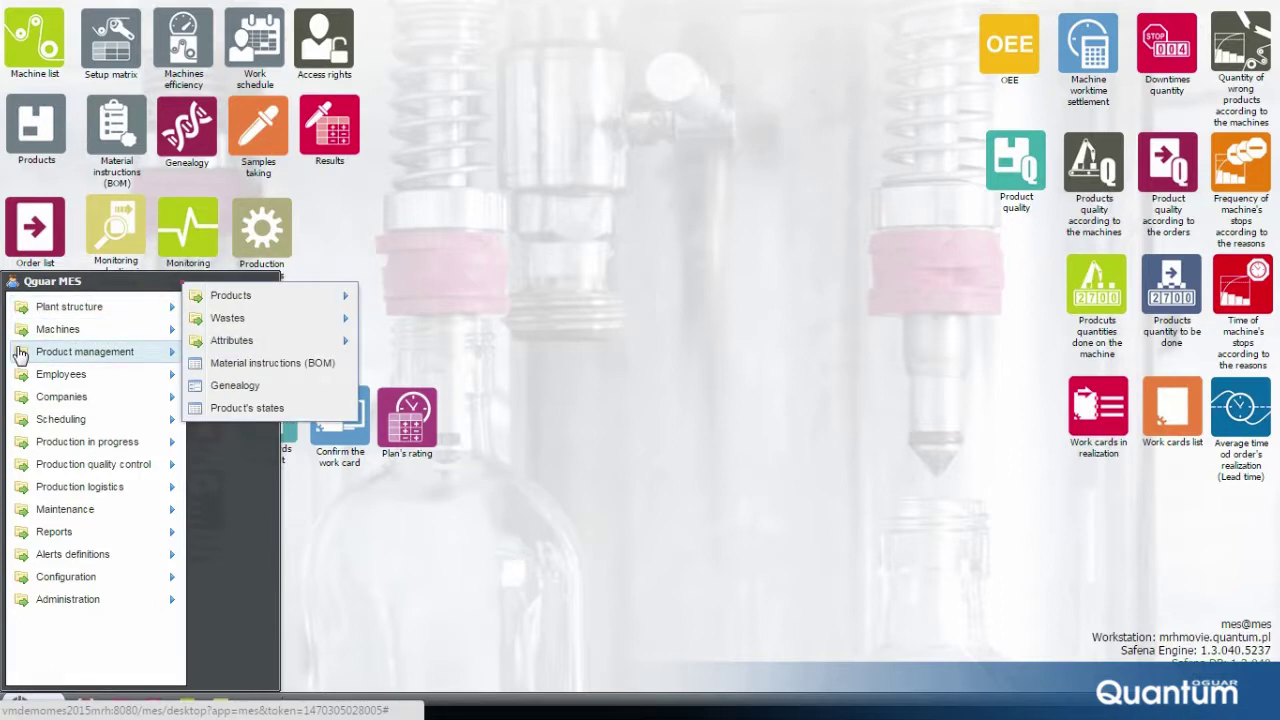
{"action": "mouse_move", "coordinate": [21, 377]}
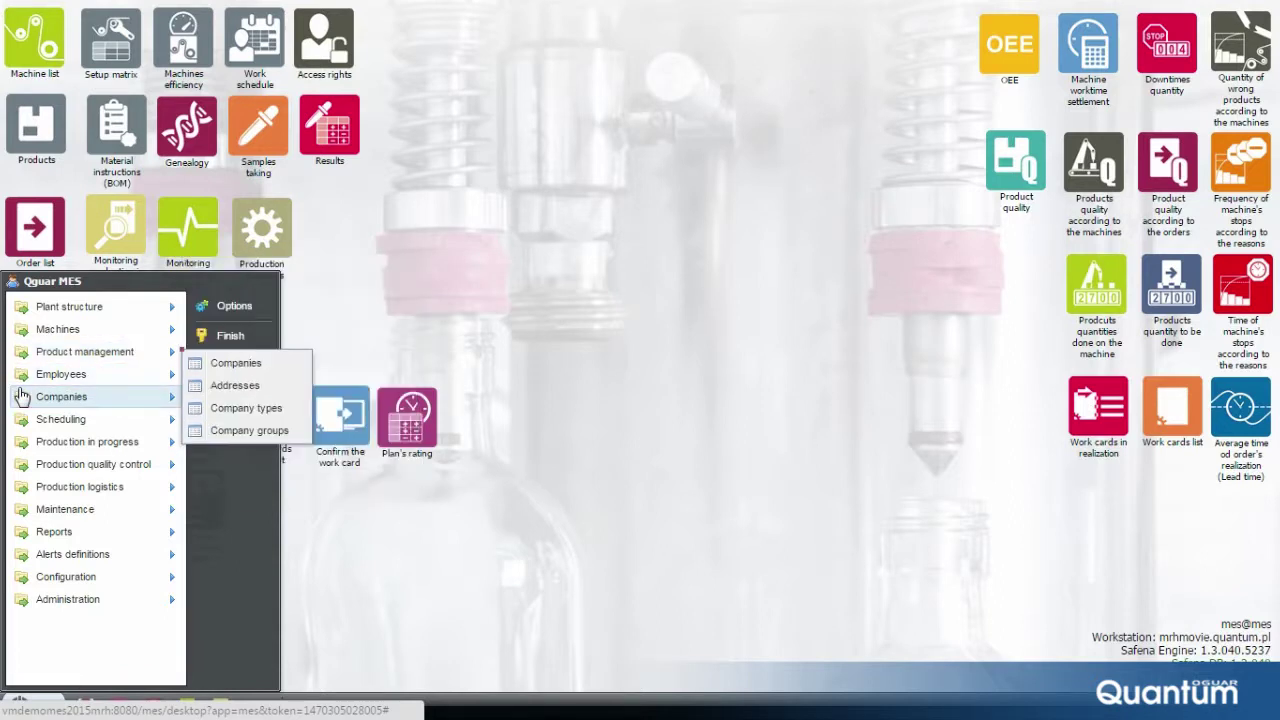
{"action": "mouse_move", "coordinate": [21, 420]}
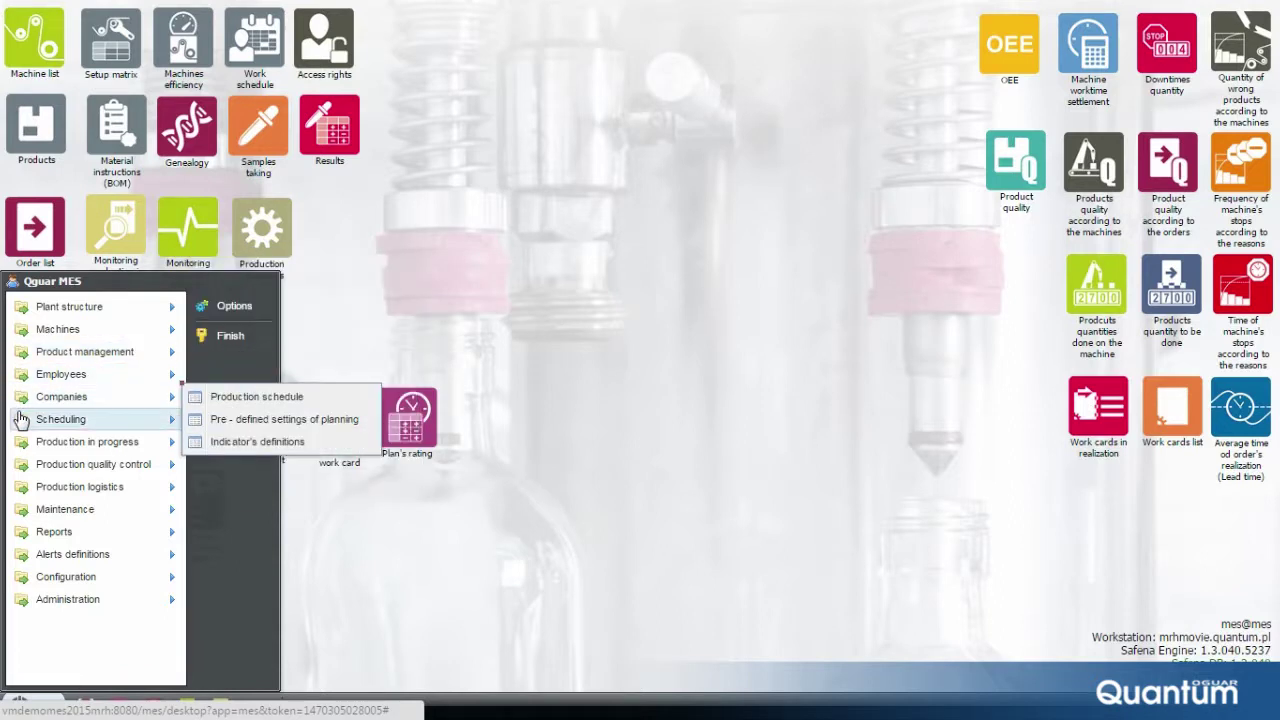
{"action": "mouse_move", "coordinate": [18, 444]}
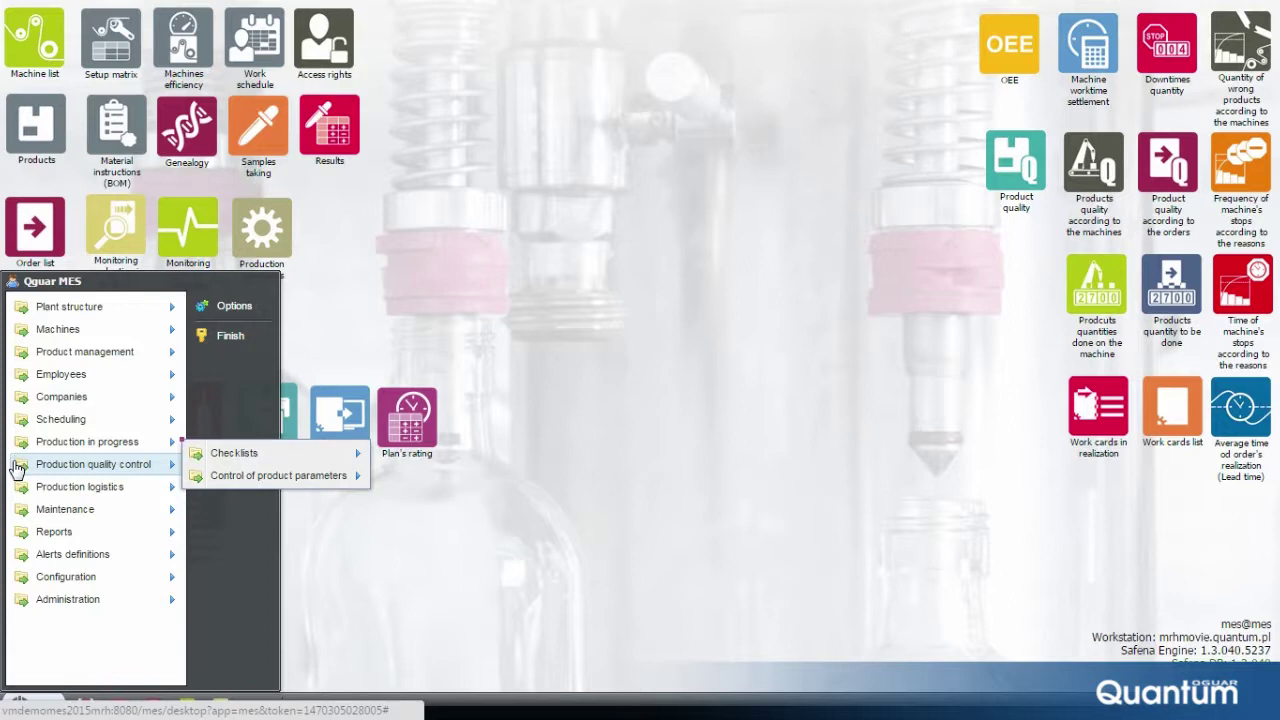
{"action": "mouse_move", "coordinate": [20, 487]}
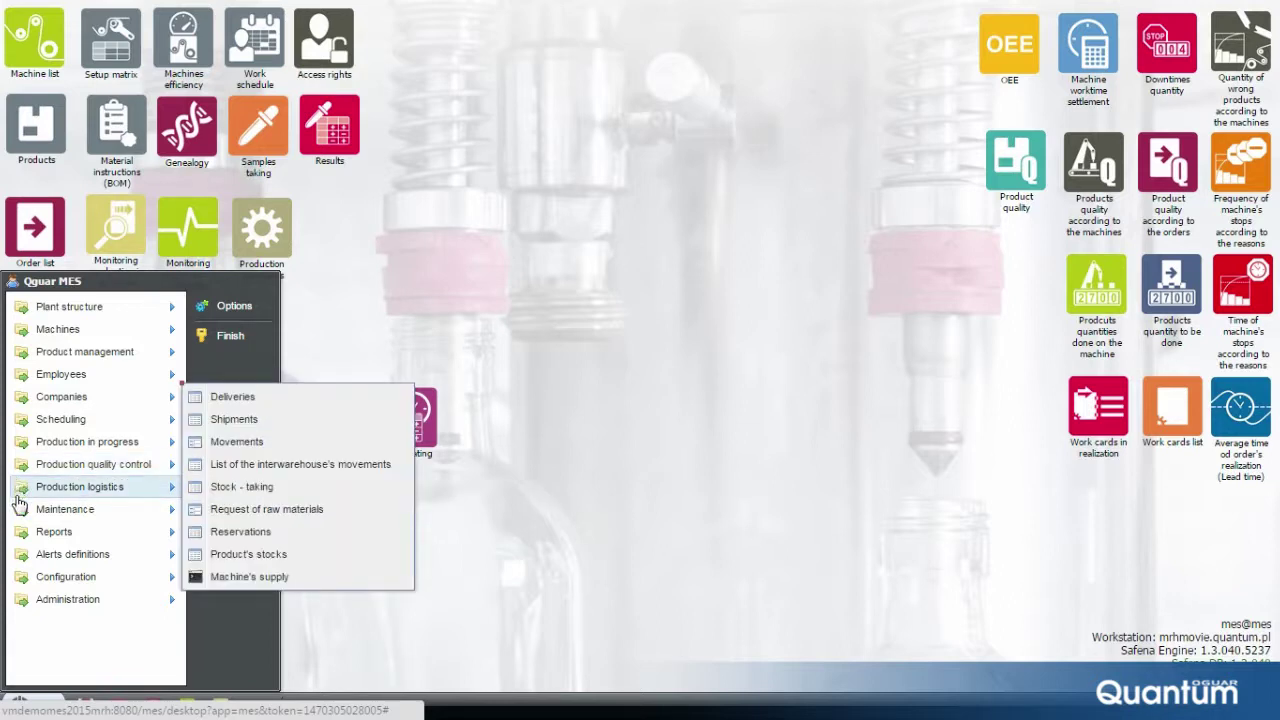
{"action": "mouse_move", "coordinate": [18, 511]}
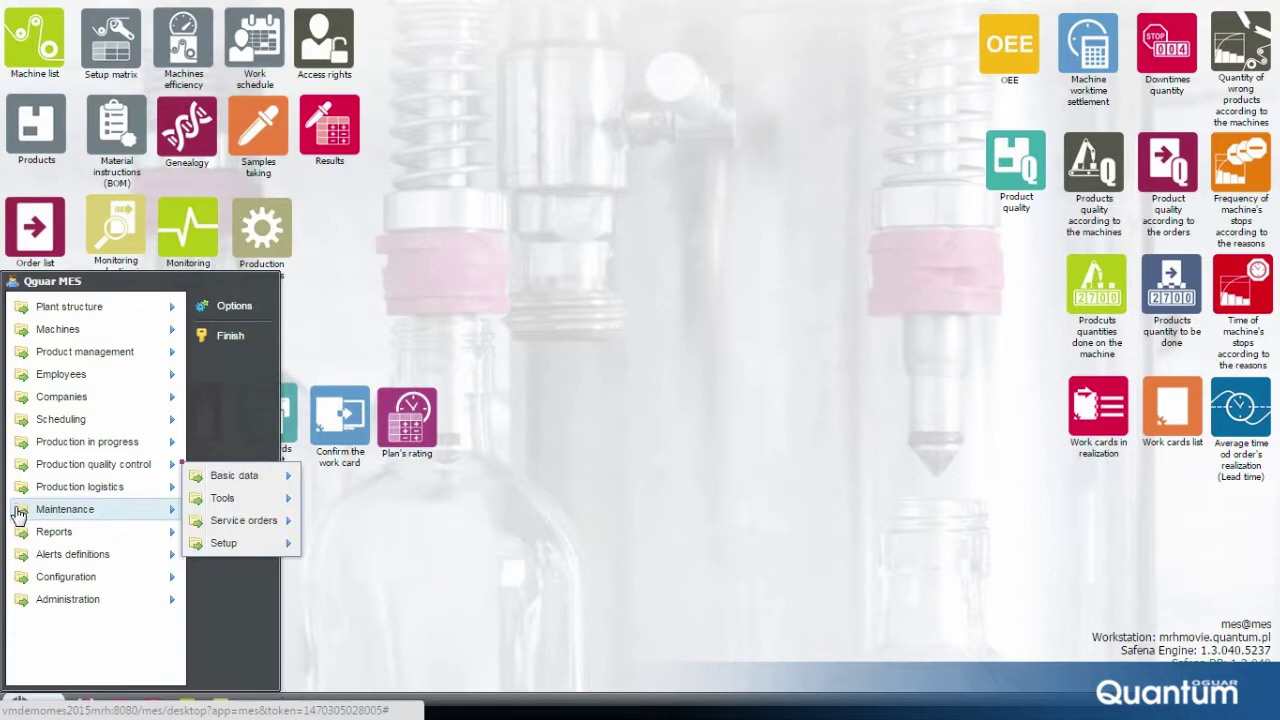
{"action": "mouse_move", "coordinate": [18, 533]}
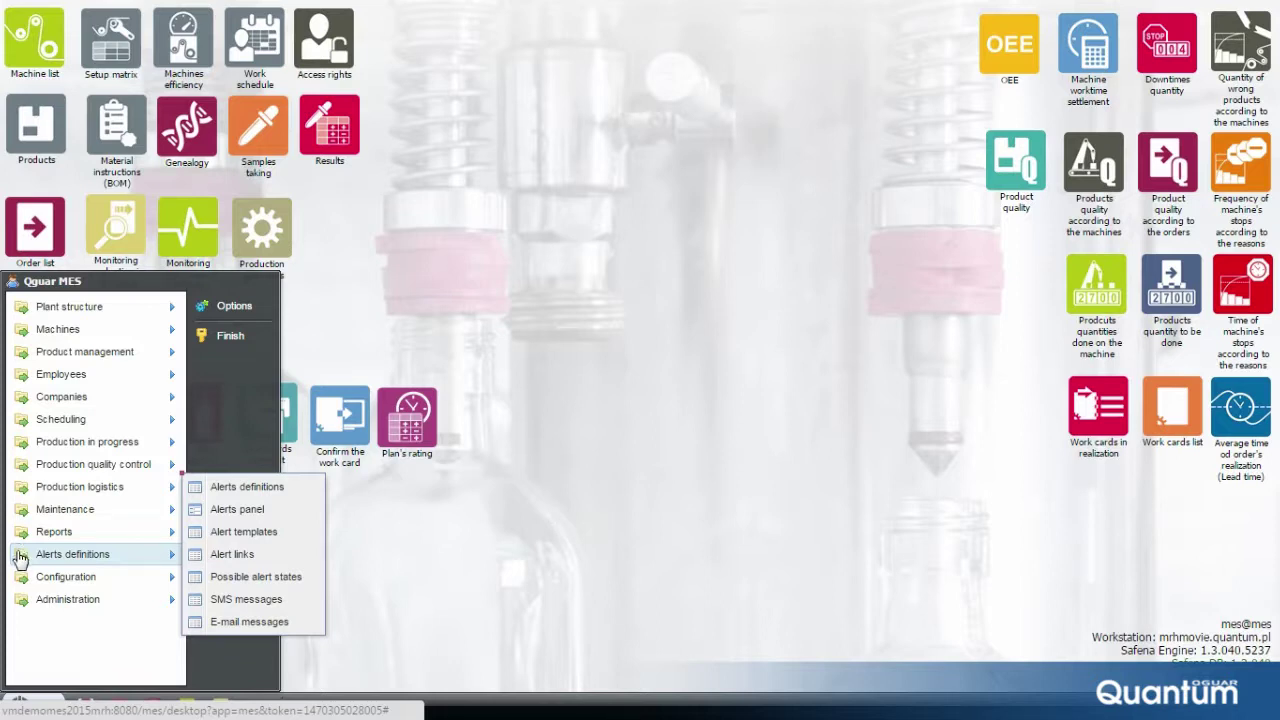
{"action": "mouse_move", "coordinate": [20, 577]}
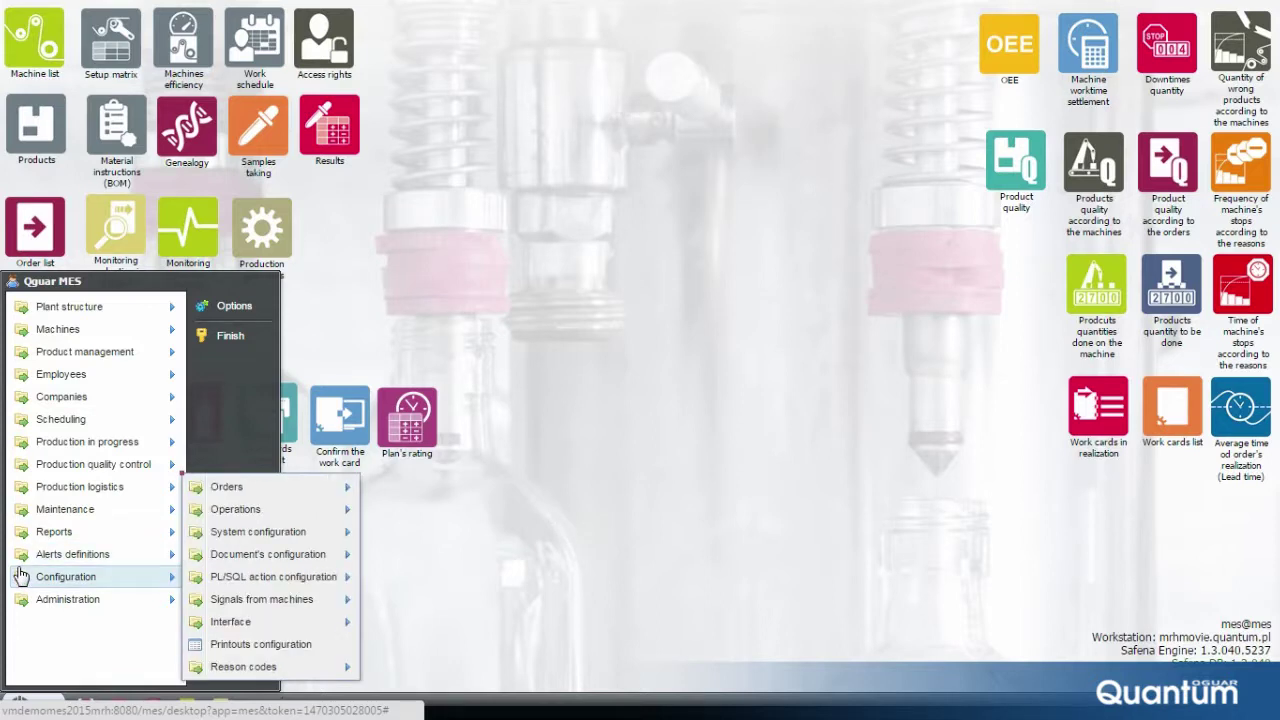
{"action": "mouse_move", "coordinate": [24, 600]}
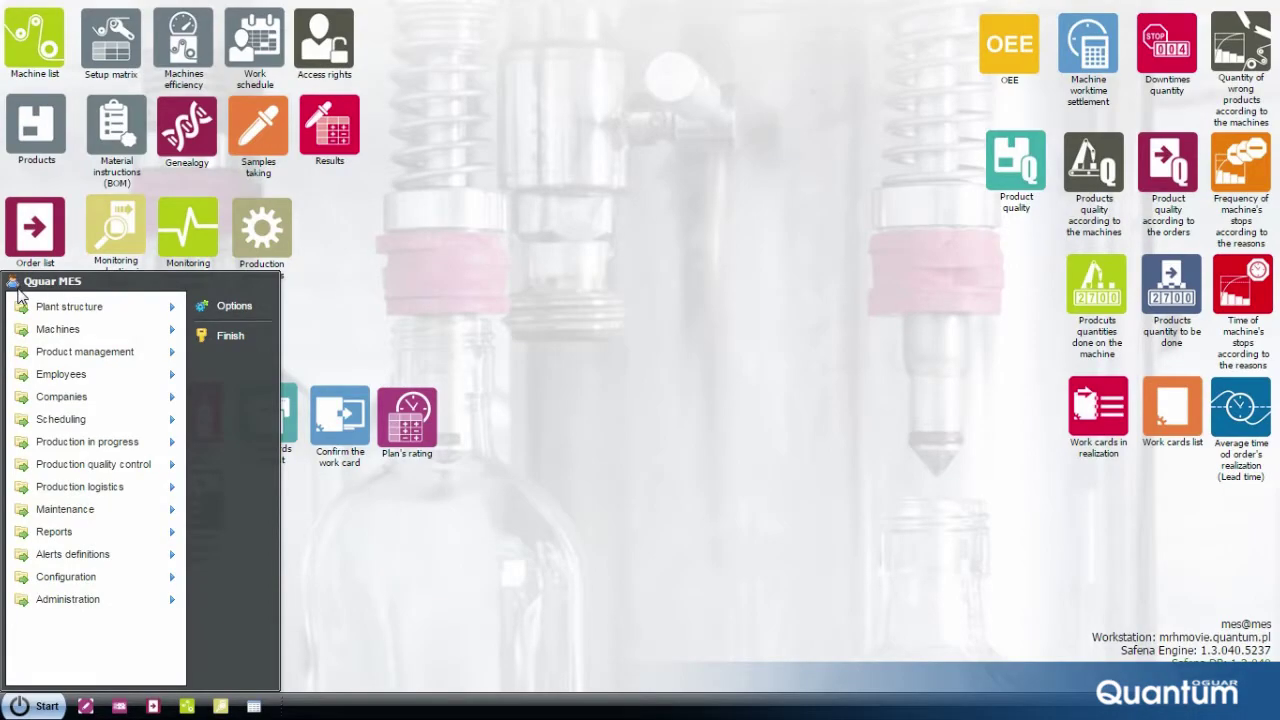
Show the Machines submenu: Machine list, Machine types, Production lines, Setup matrix and Machines efficiency
{"action": "mouse_move", "coordinate": [23, 310]}
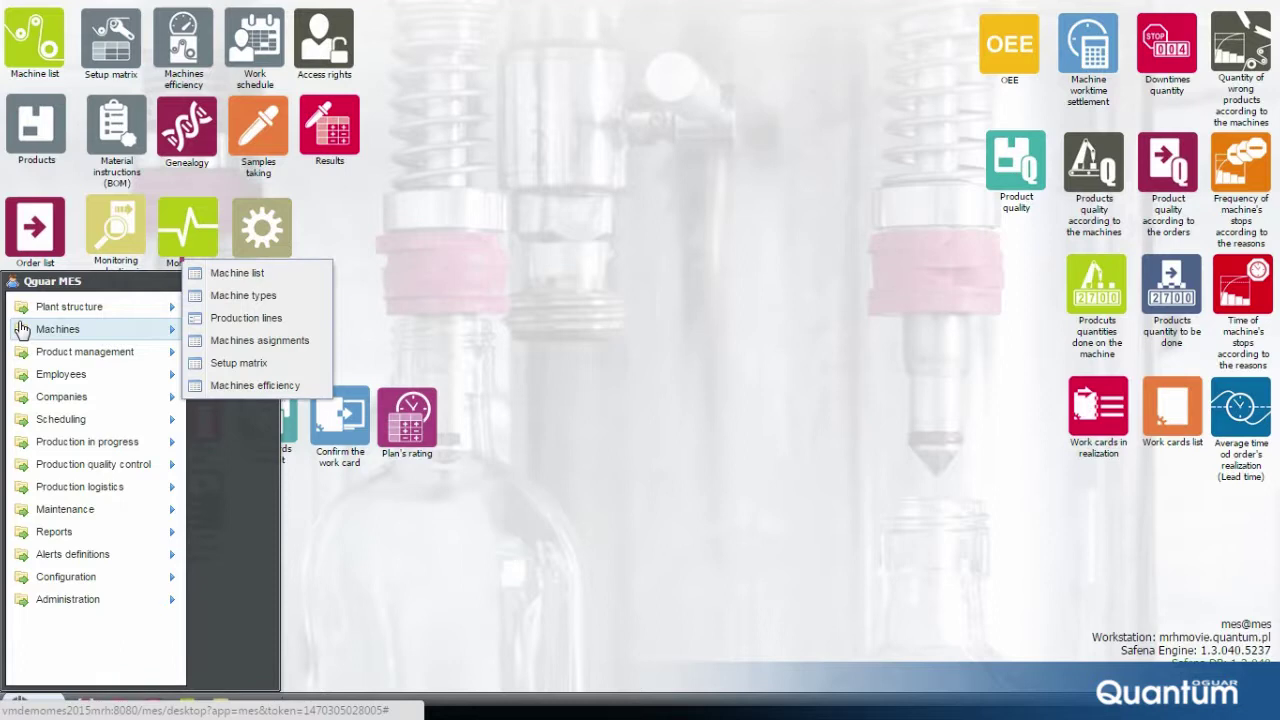
{"action": "mouse_move", "coordinate": [20, 354]}
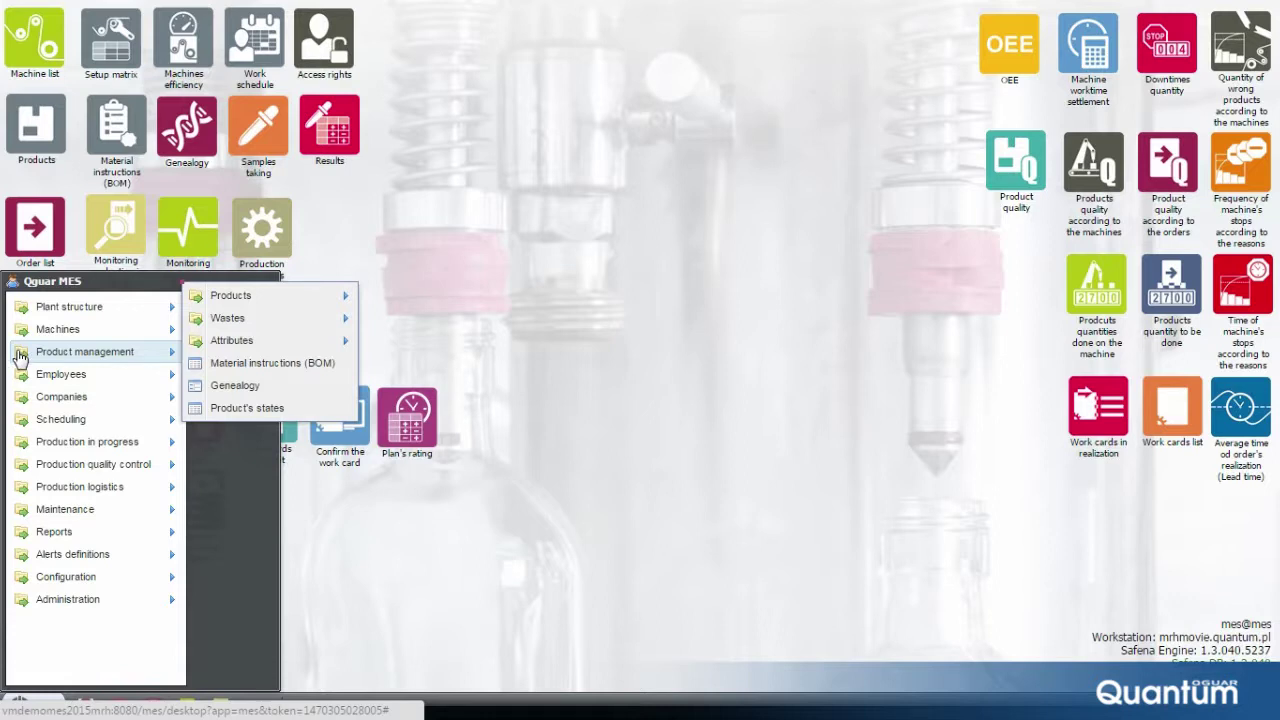
{"action": "mouse_move", "coordinate": [22, 376]}
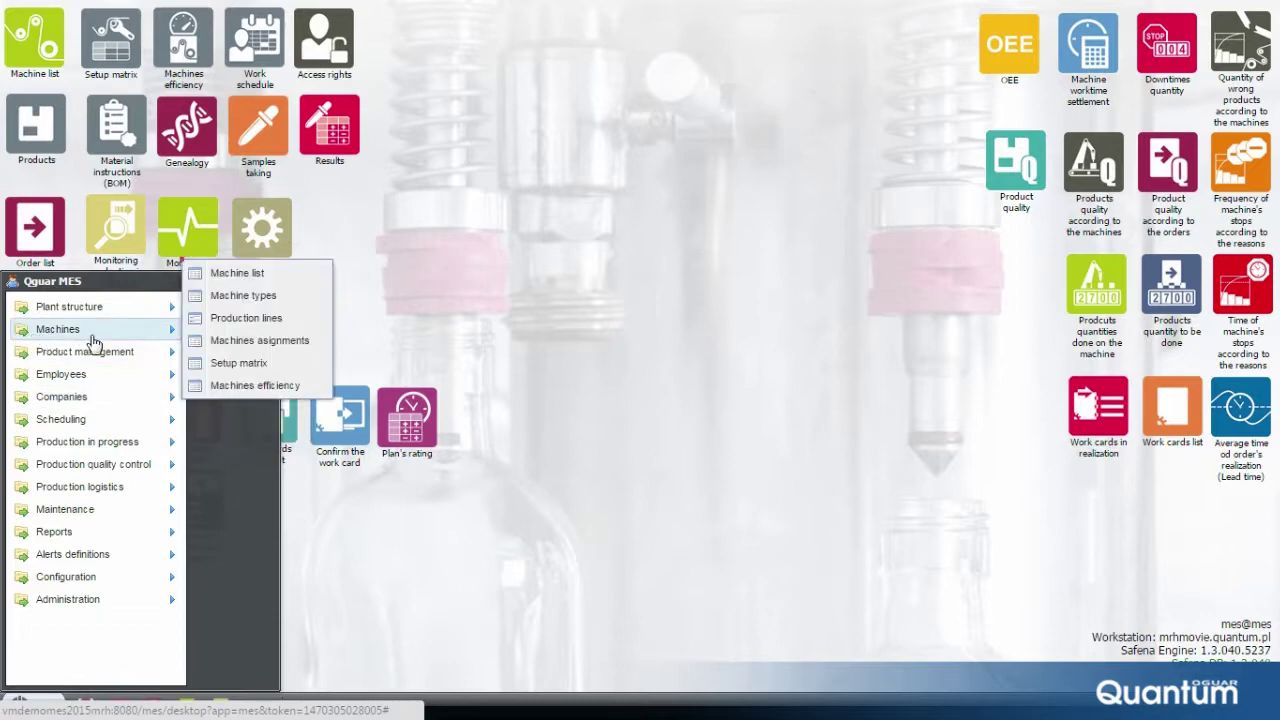
Open the Machine list, load all 25 machines, and view Line 01's details
{"action": "left_click", "coordinate": [237, 273]}
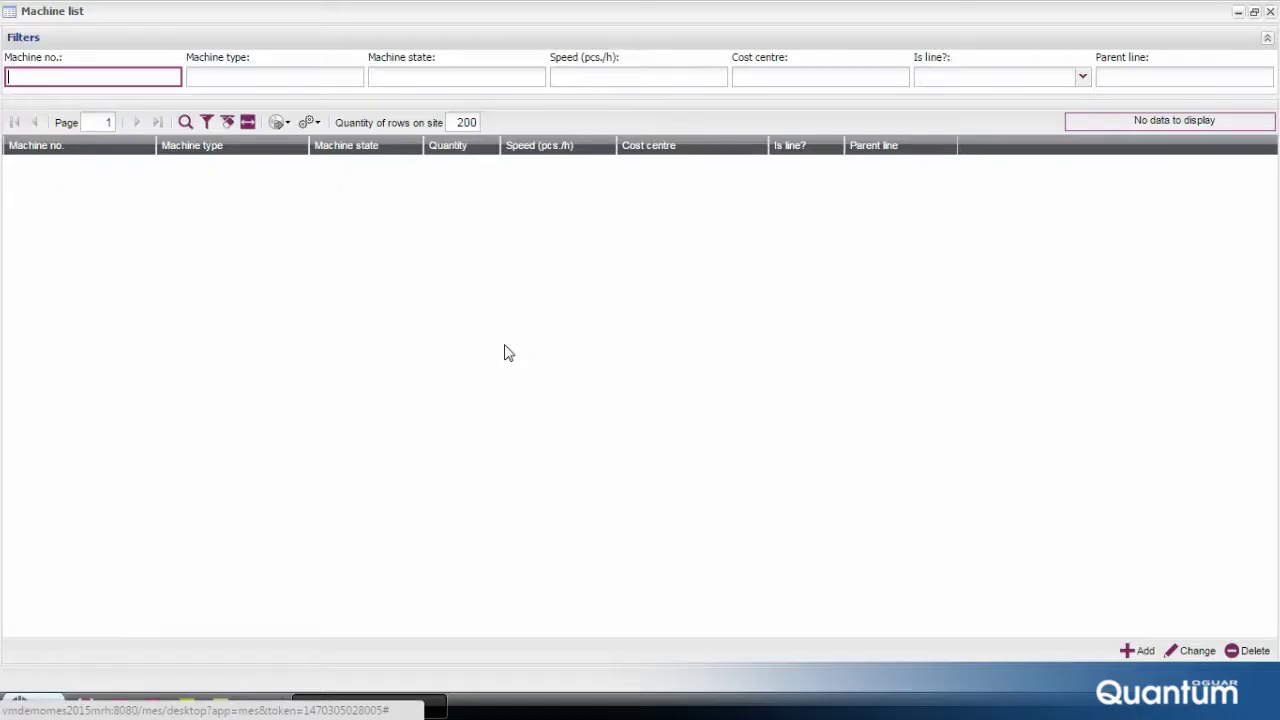
{"action": "left_click", "coordinate": [185, 123]}
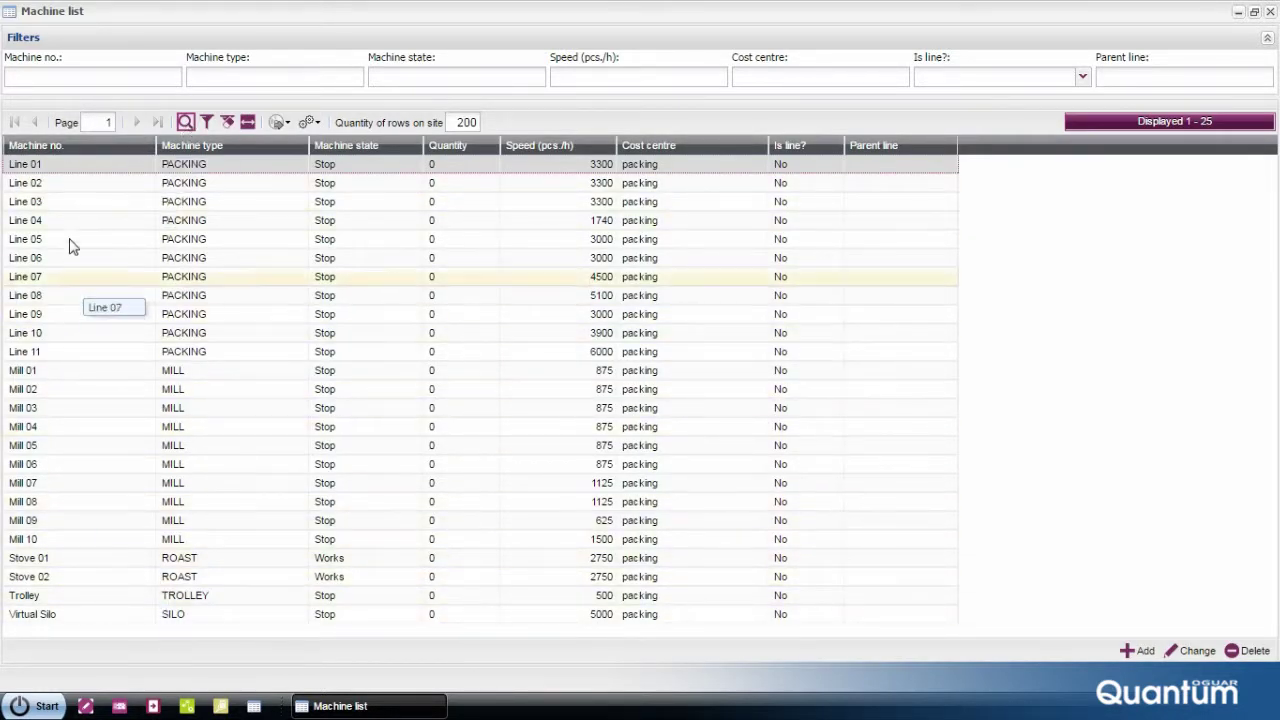
{"action": "double_click", "coordinate": [70, 172]}
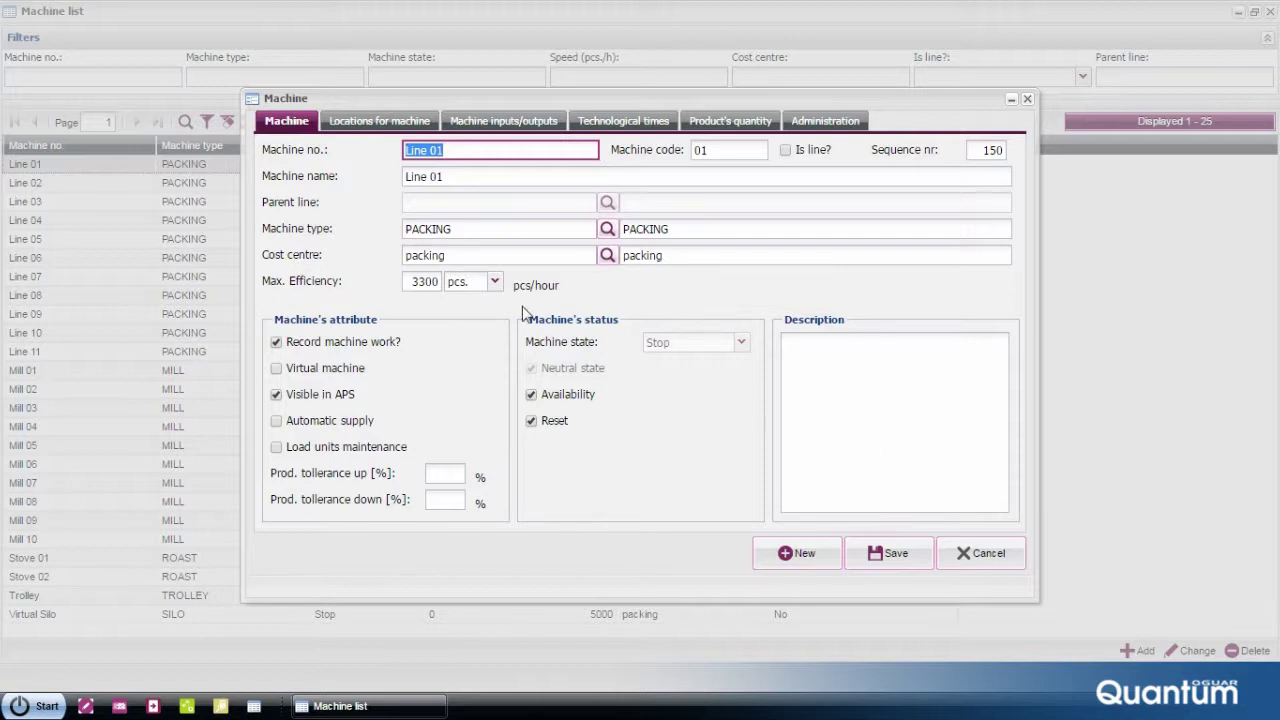
{"action": "left_click", "coordinate": [357, 129]}
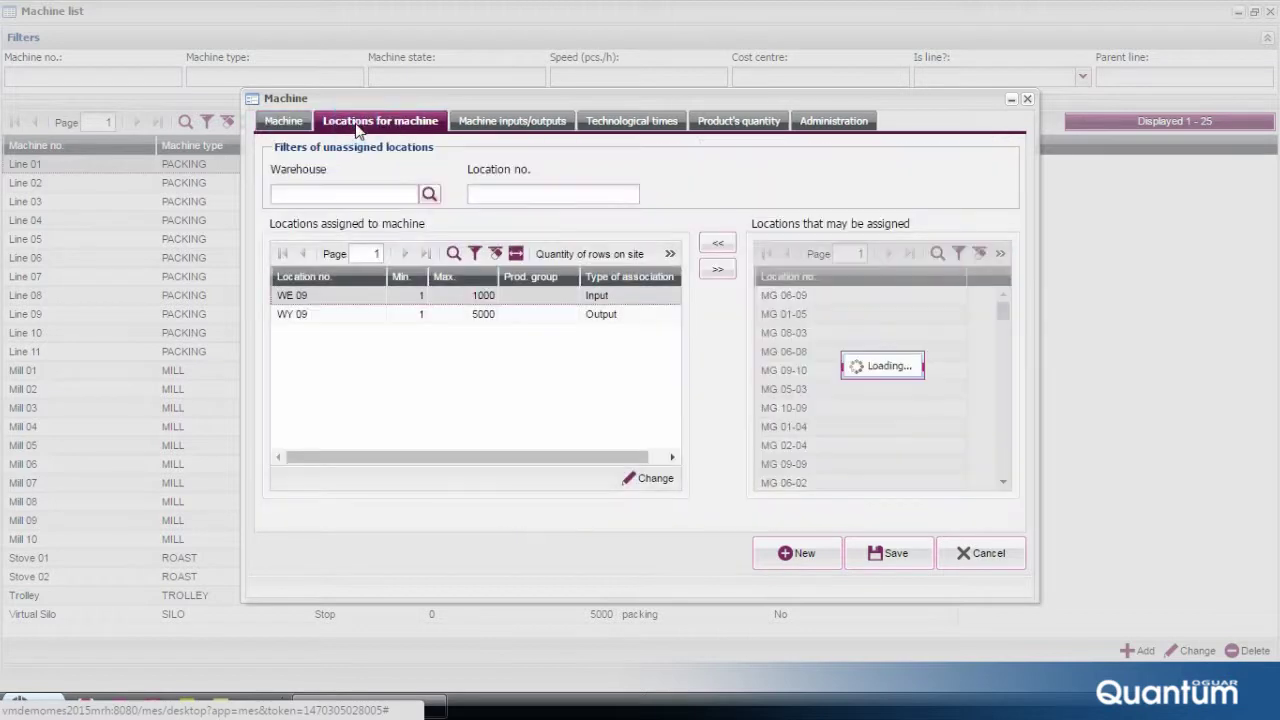
{"action": "left_click", "coordinate": [512, 124]}
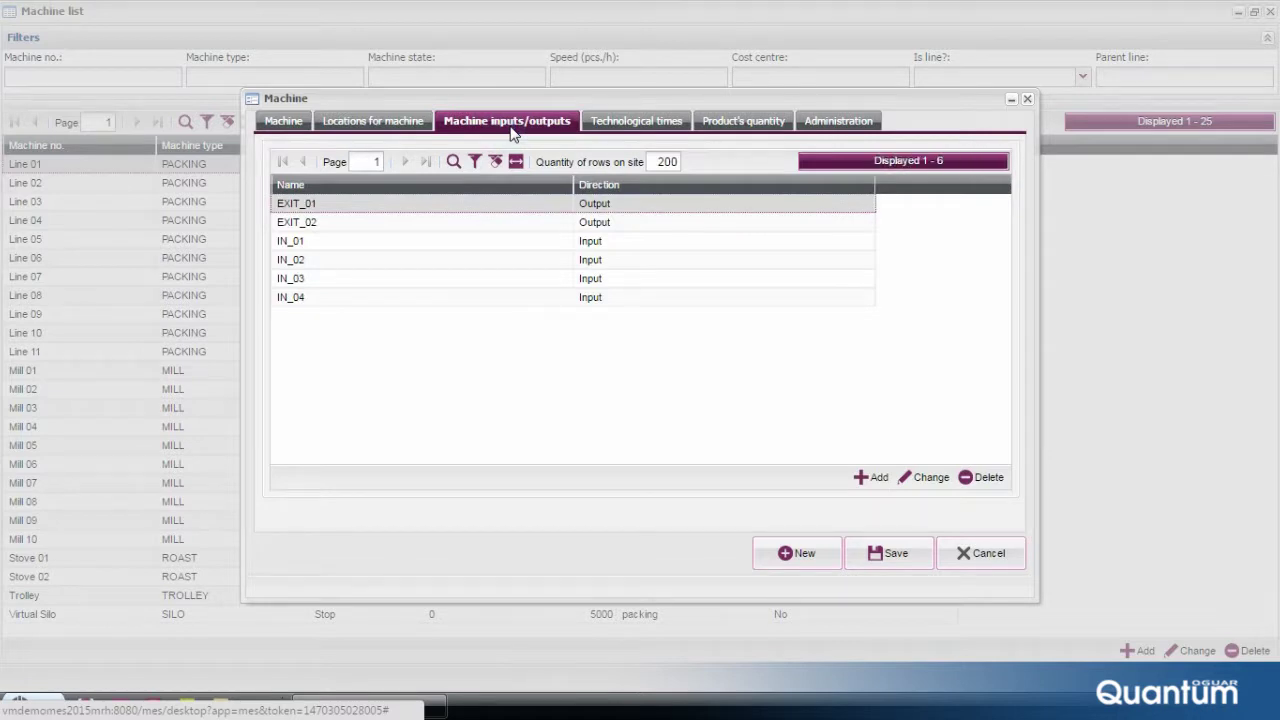
{"action": "left_click", "coordinate": [633, 128]}
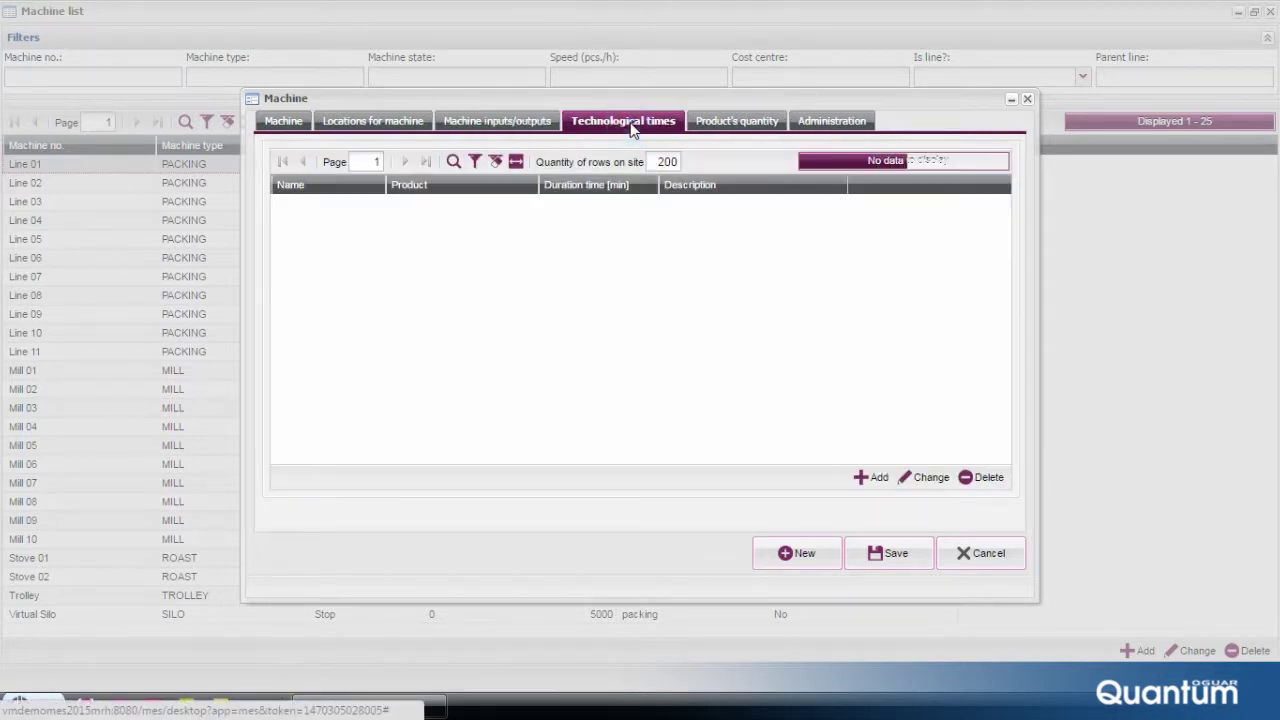
{"action": "left_click", "coordinate": [716, 128]}
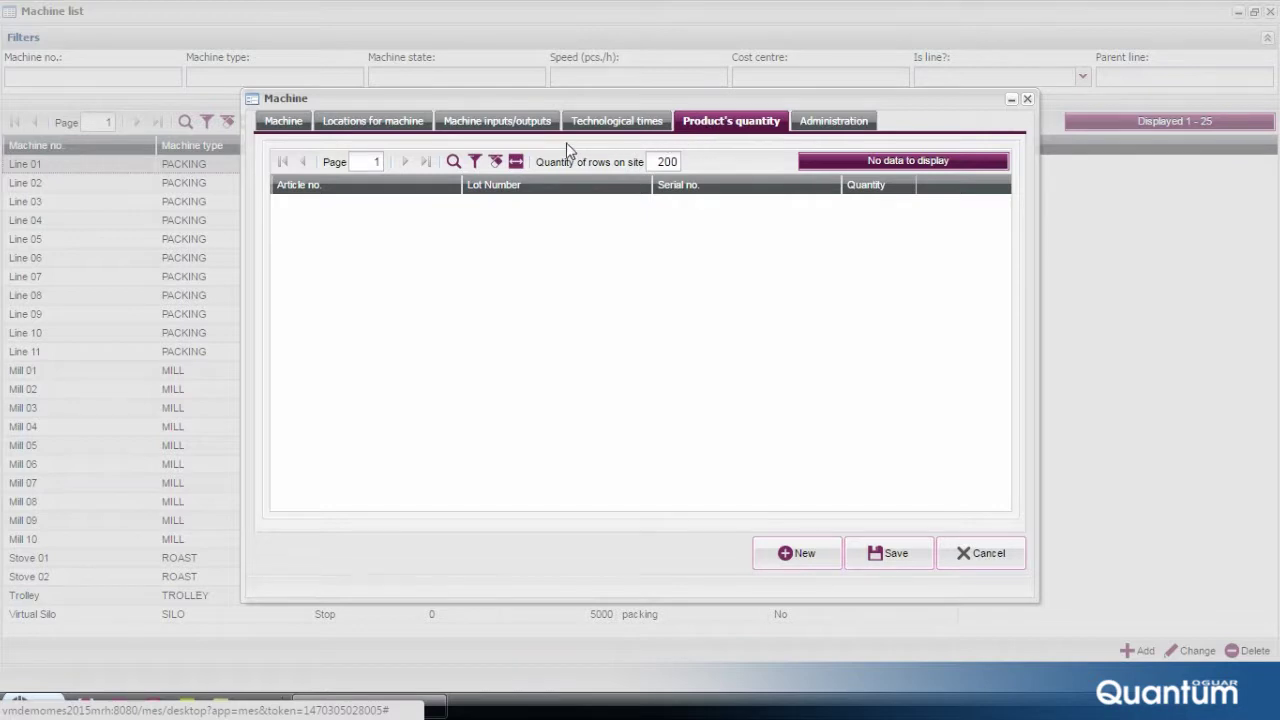
{"action": "left_click", "coordinate": [286, 122]}
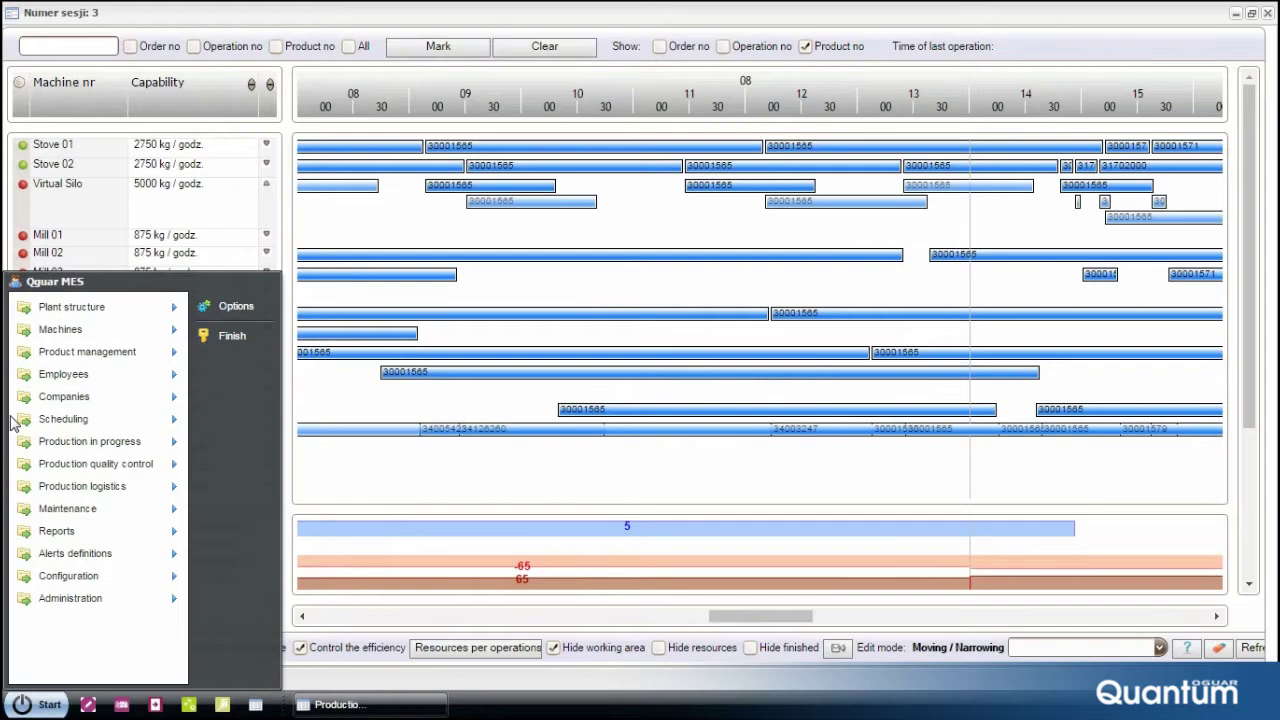
{"action": "mouse_move", "coordinate": [20, 425]}
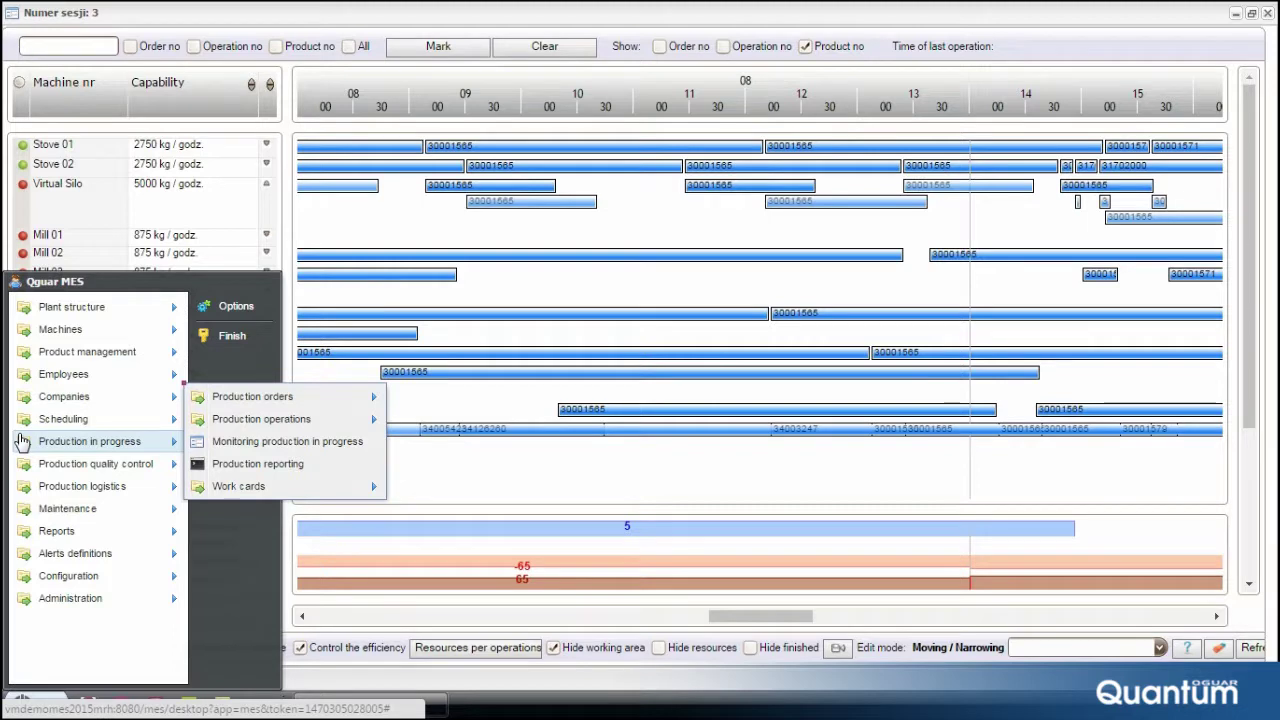
{"action": "mouse_move", "coordinate": [22, 464]}
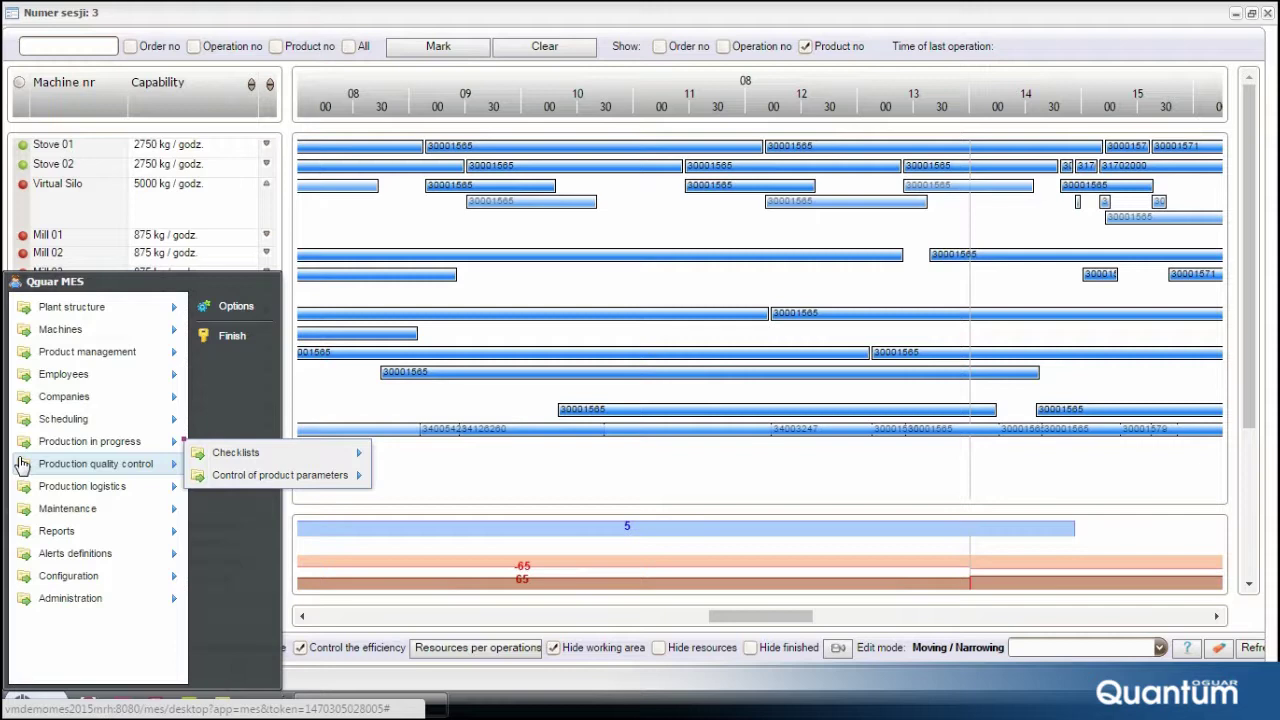
{"action": "mouse_move", "coordinate": [28, 487]}
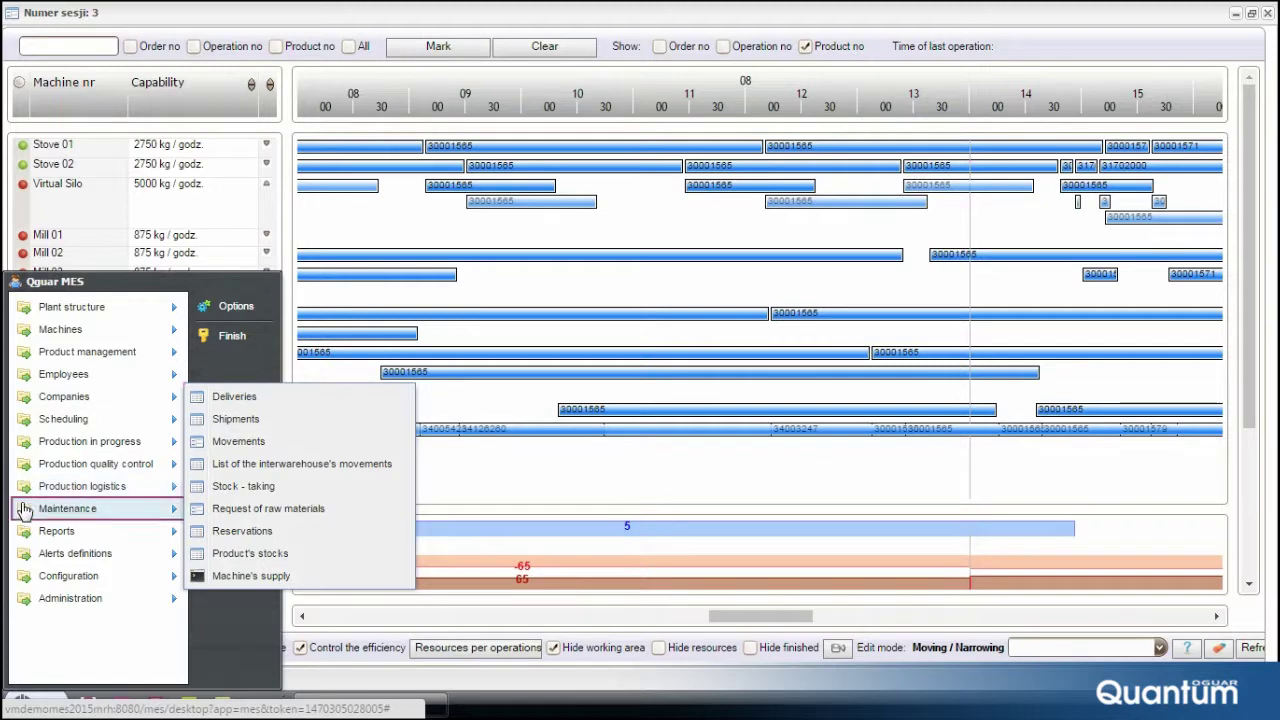
{"action": "mouse_move", "coordinate": [25, 510]}
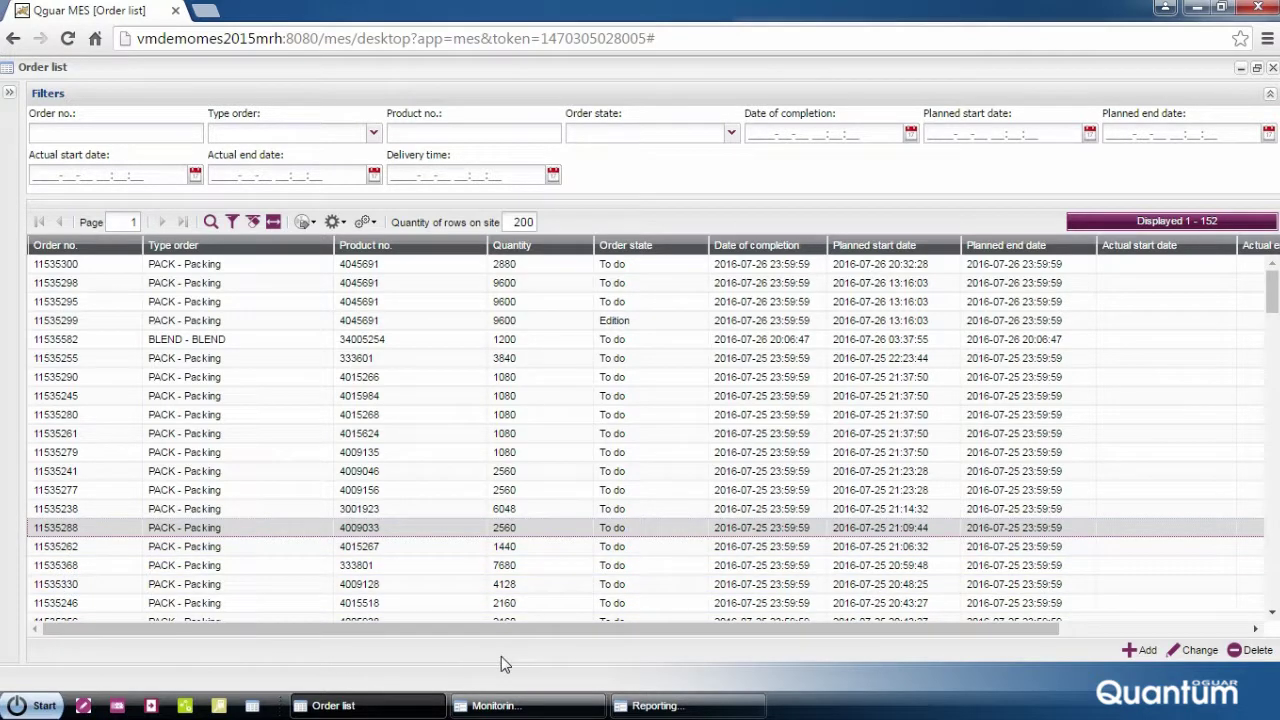
Switch to the Monitoring of the work in progress window from the taskbar
{"action": "left_click", "coordinate": [509, 706]}
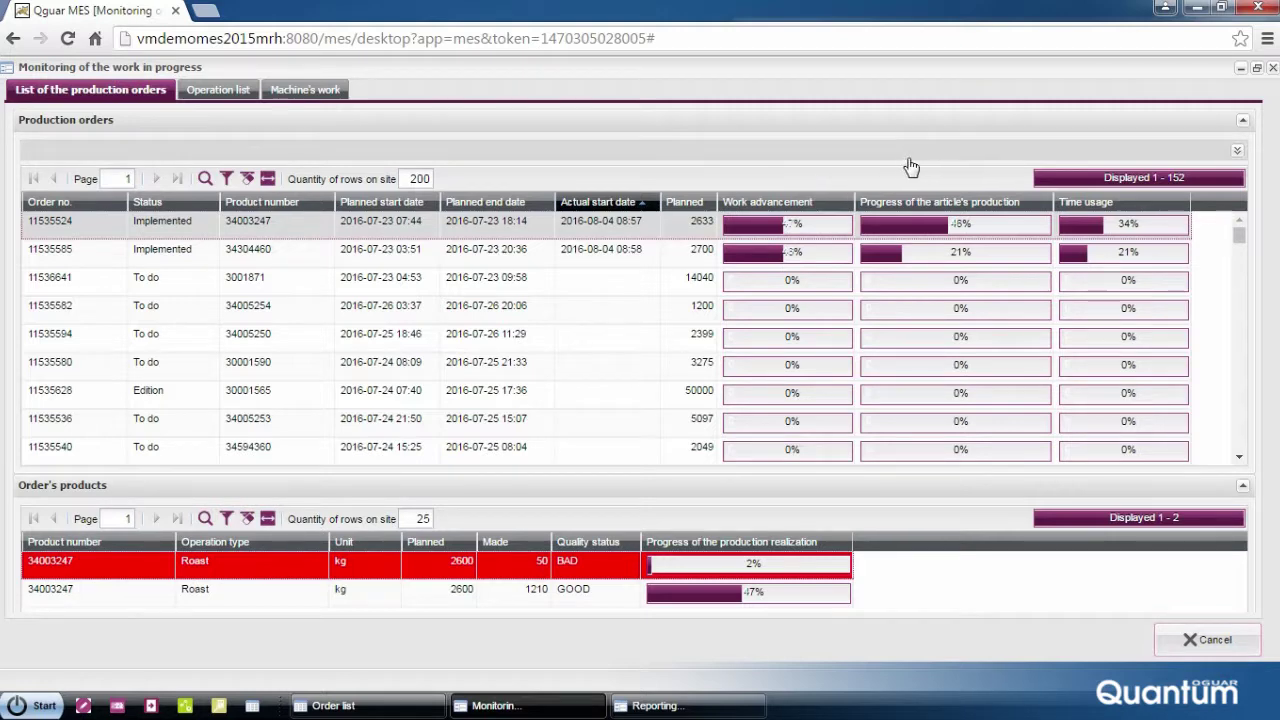
Check the Machine's work status, then return to the Roast operation's Reporting production window
{"action": "left_click", "coordinate": [305, 92]}
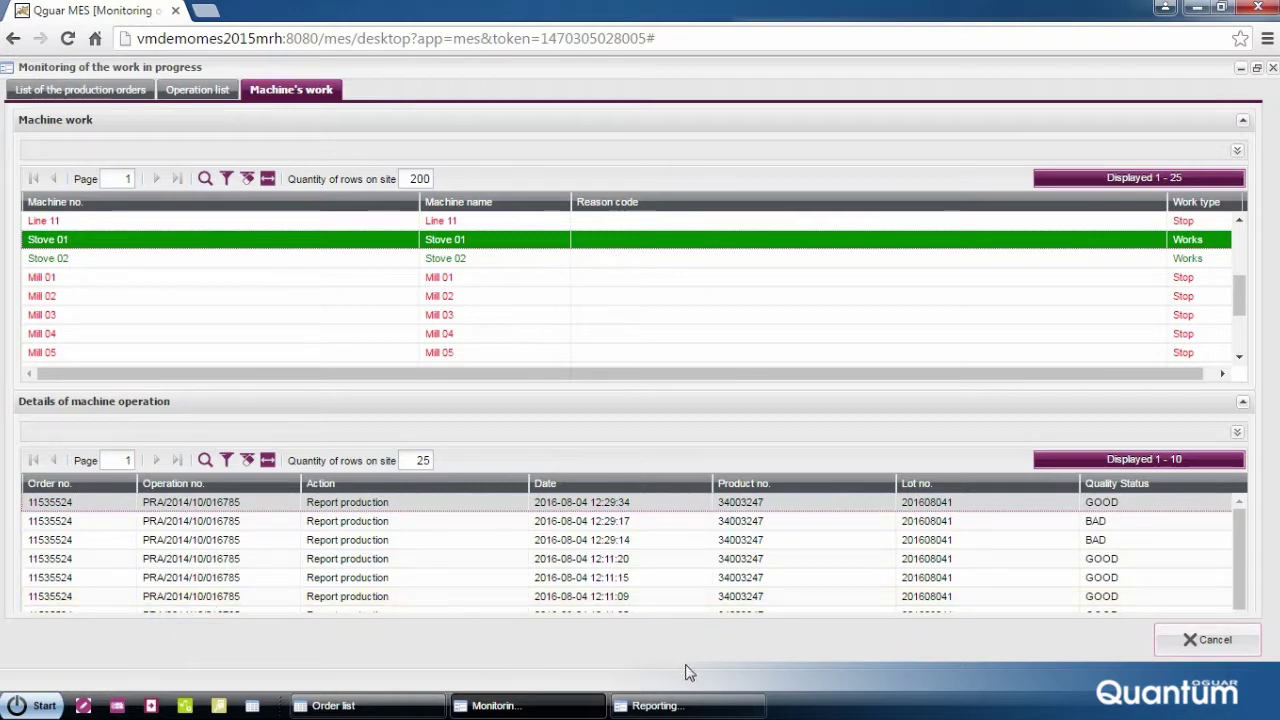
{"action": "left_click", "coordinate": [685, 706]}
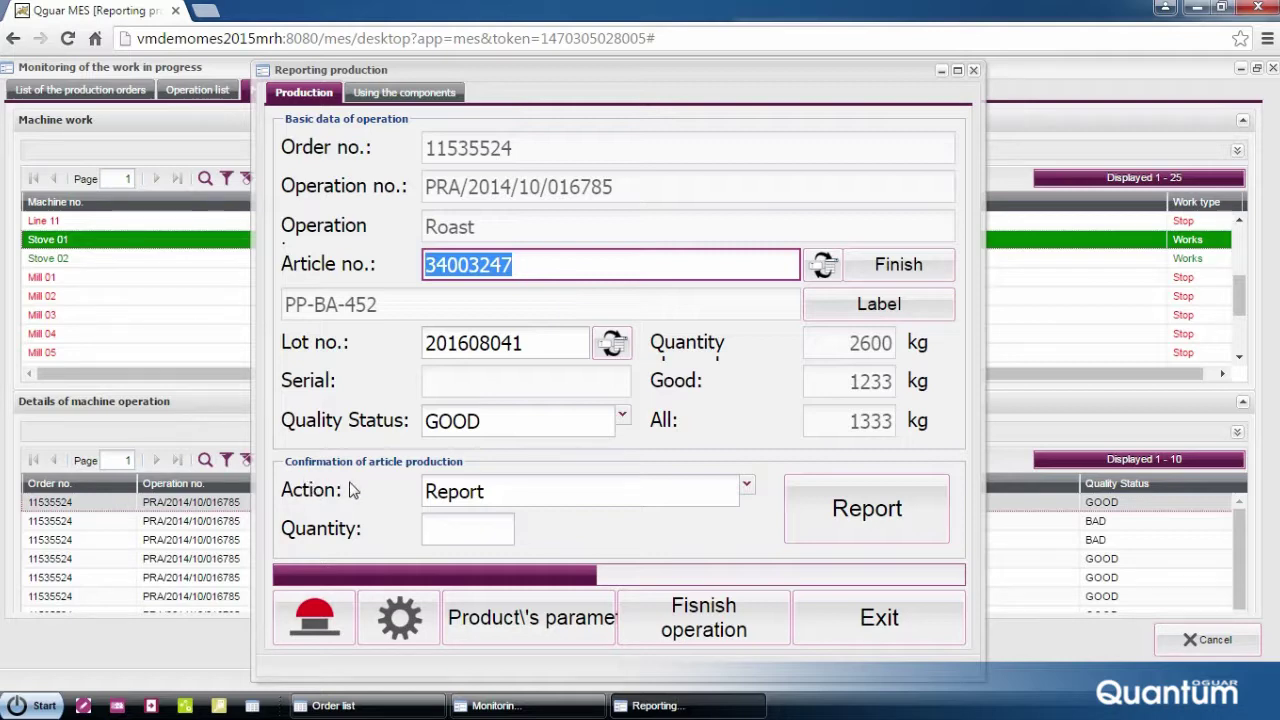
Report 23 kg for the Roast operation, raising Good to 1256 kg
{"action": "left_click", "coordinate": [448, 524]}
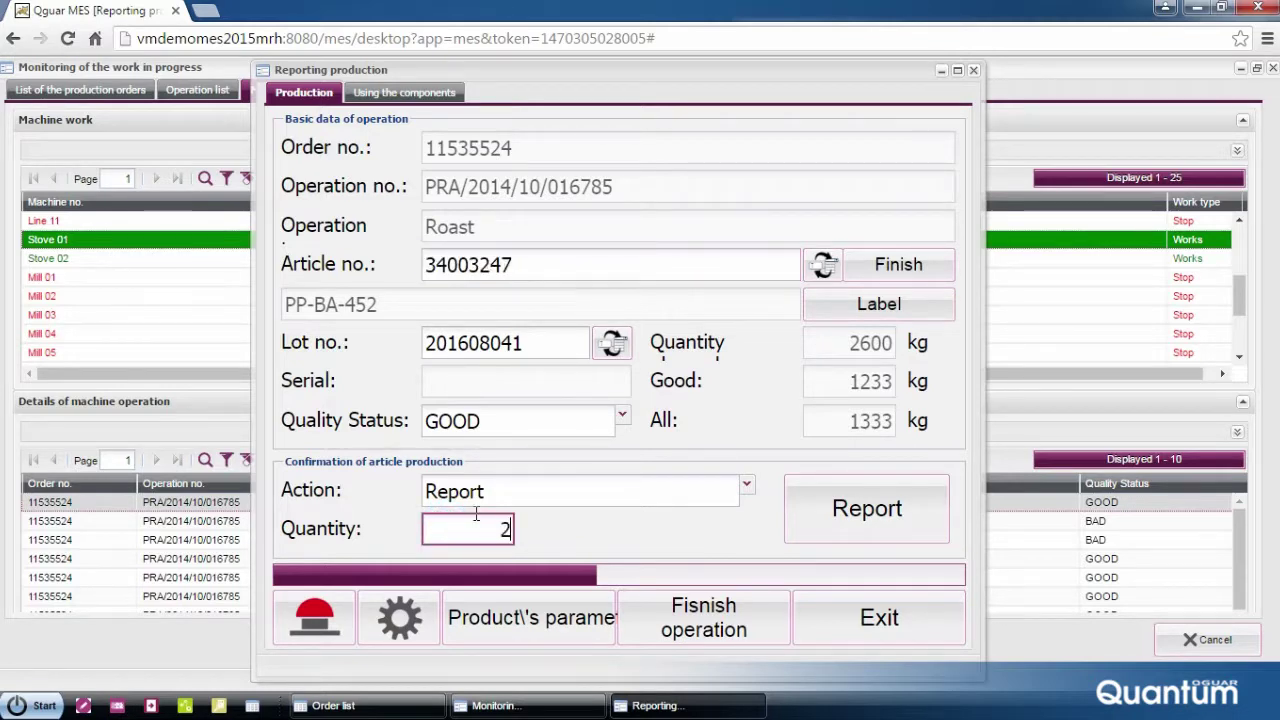
{"action": "type", "text": "3"}
{"action": "left_click", "coordinate": [825, 508]}
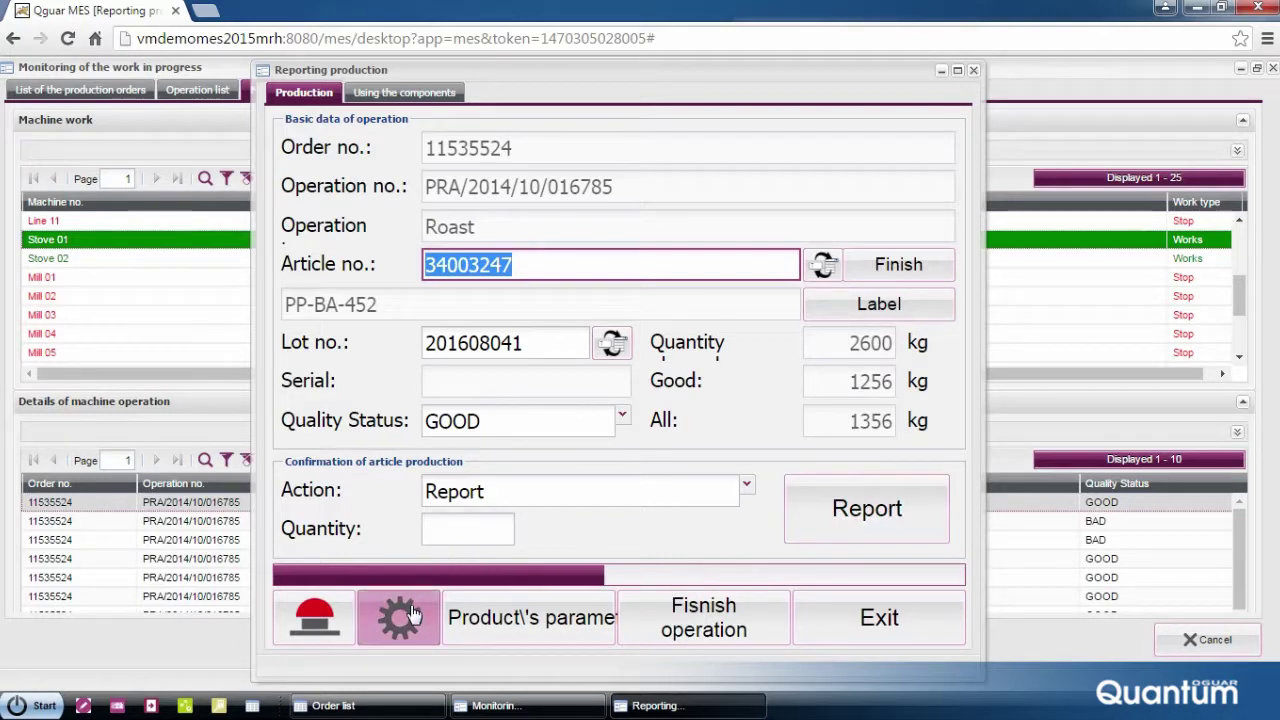
{"action": "left_click", "coordinate": [333, 612]}
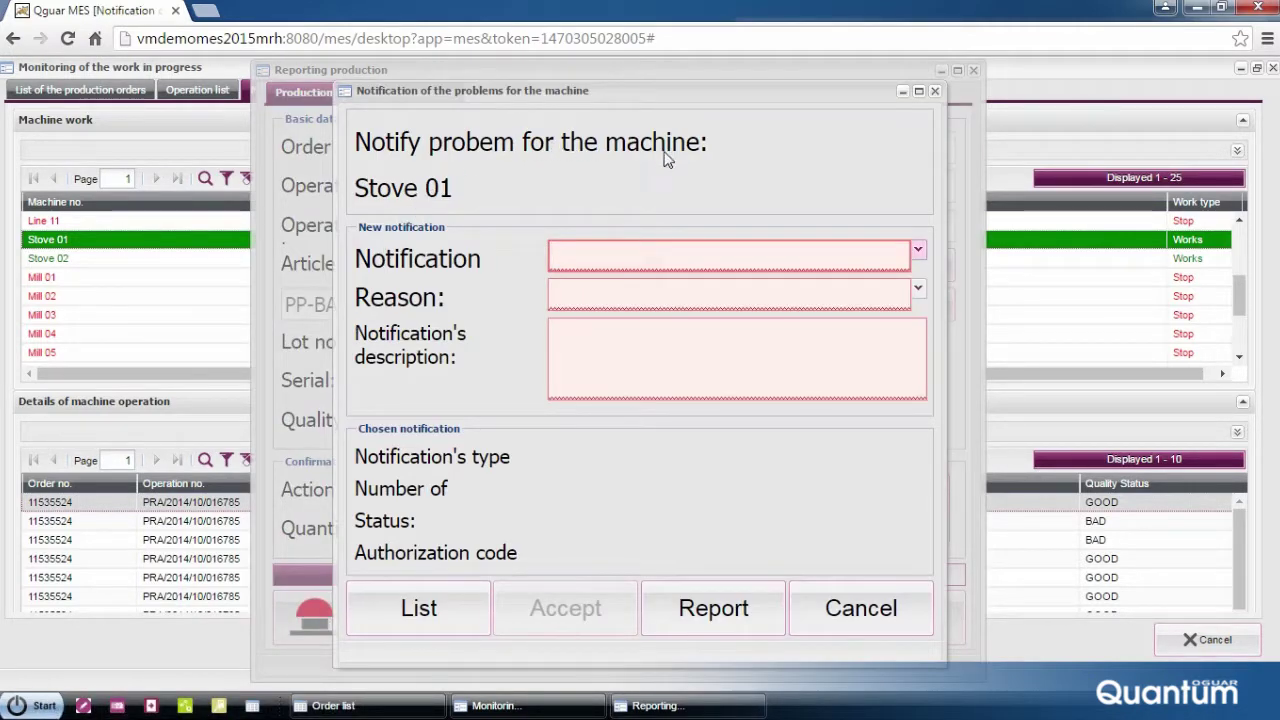
{"action": "left_click", "coordinate": [917, 250]}
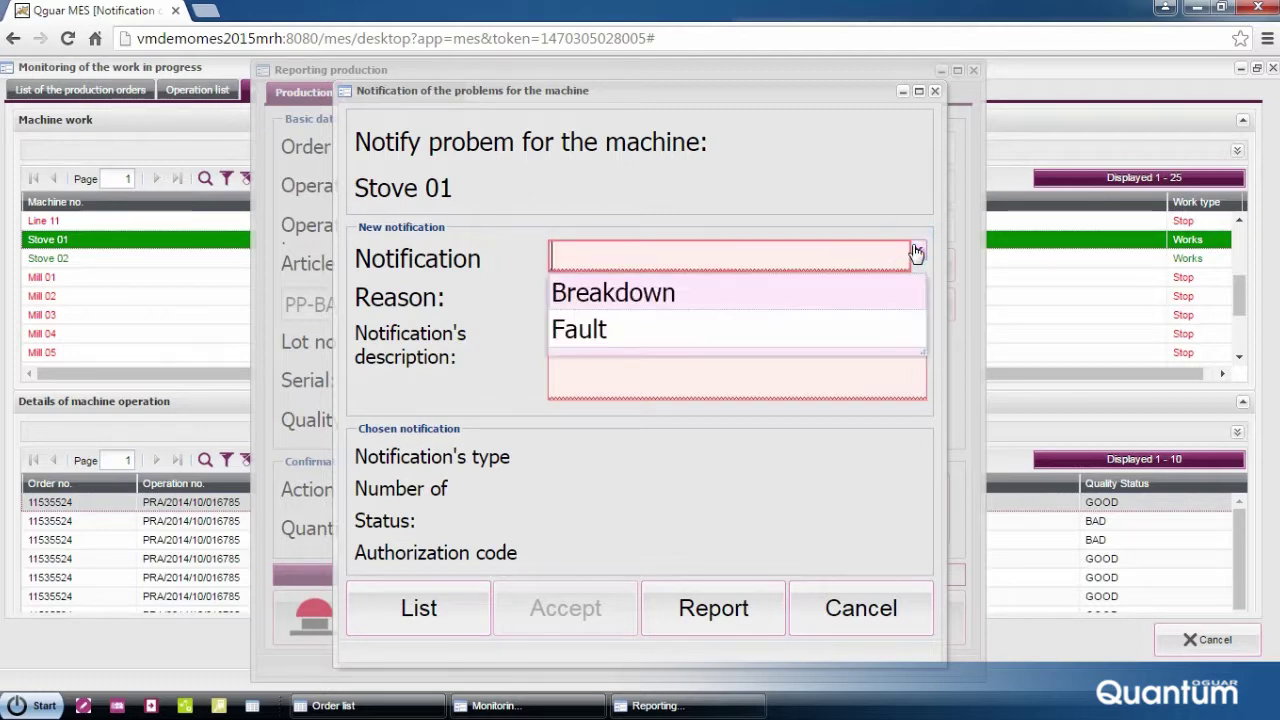
{"action": "left_click", "coordinate": [674, 298]}
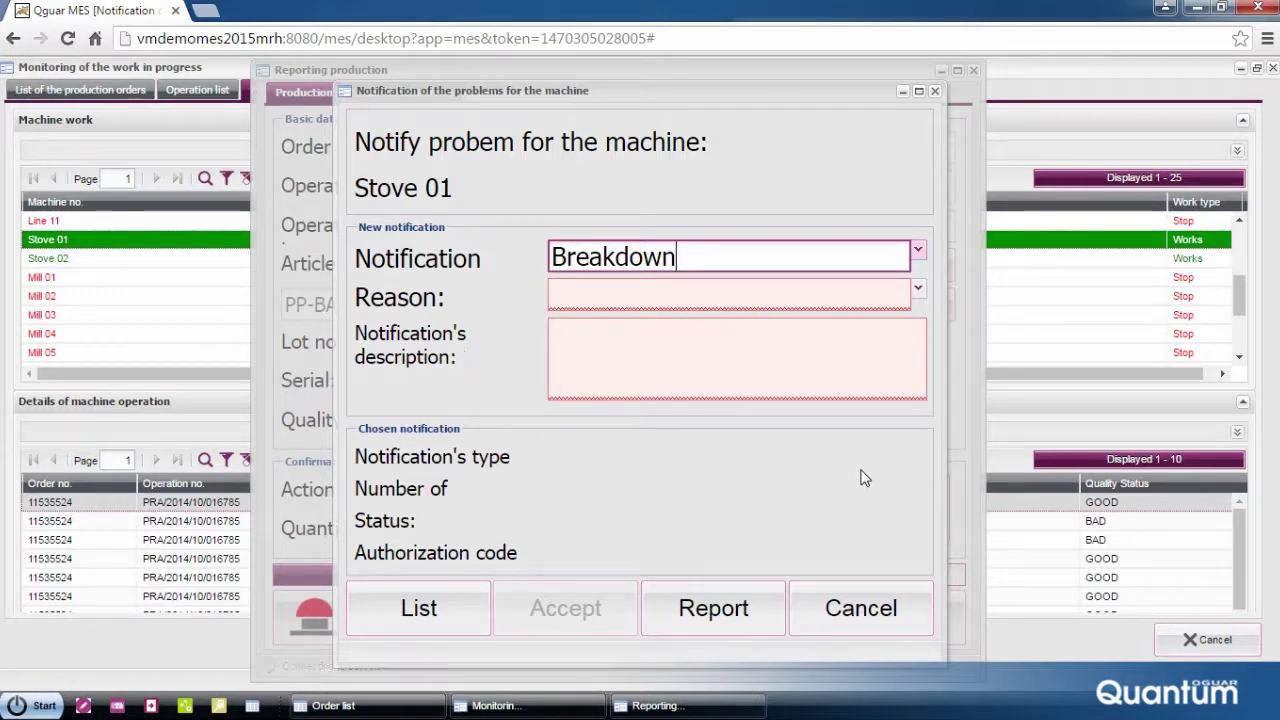
{"action": "left_click", "coordinate": [883, 598]}
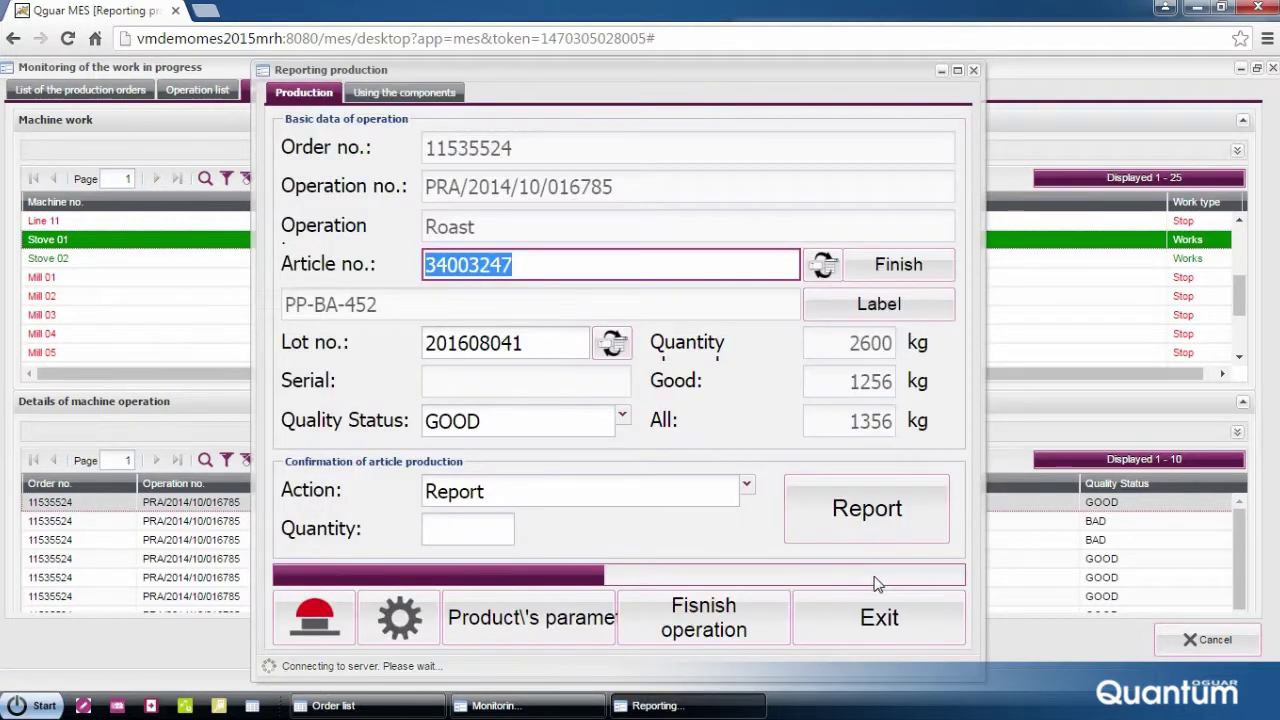
Open Production quality control > Checklists > Control lists, showing Checklist OSH and Checklist workplace
{"action": "mouse_move", "coordinate": [815, 560]}
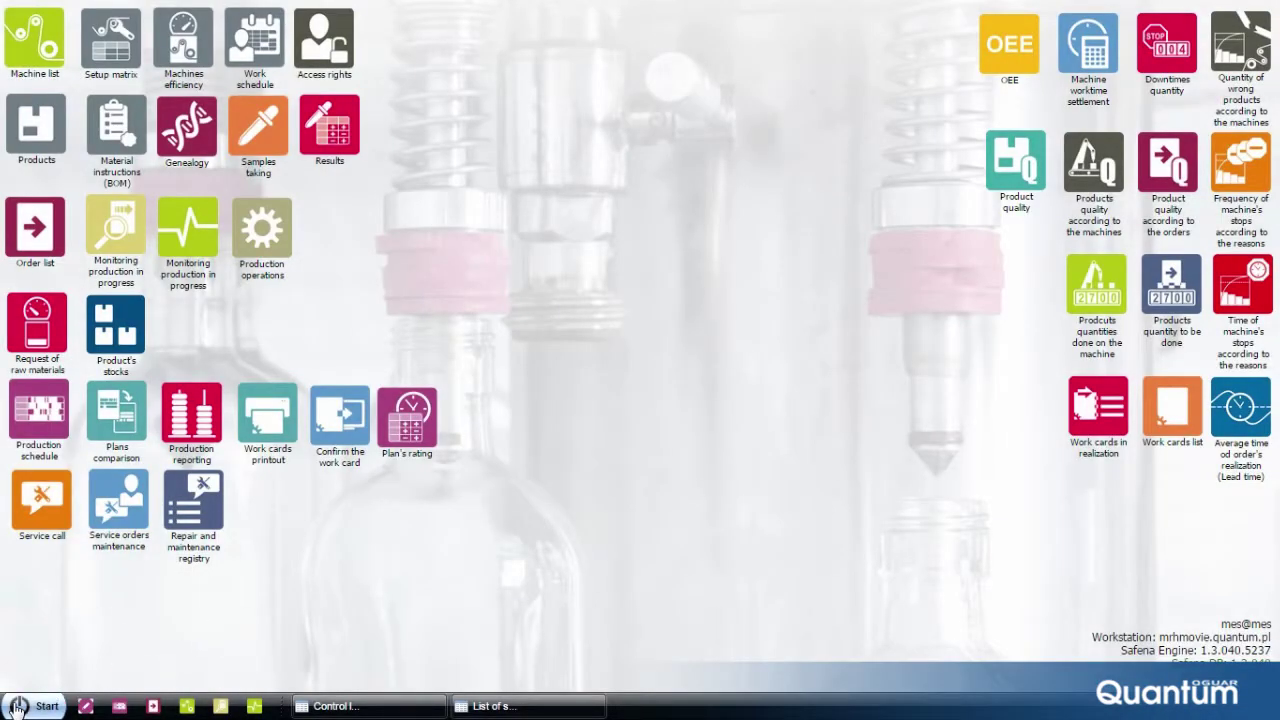
{"action": "left_click", "coordinate": [35, 703]}
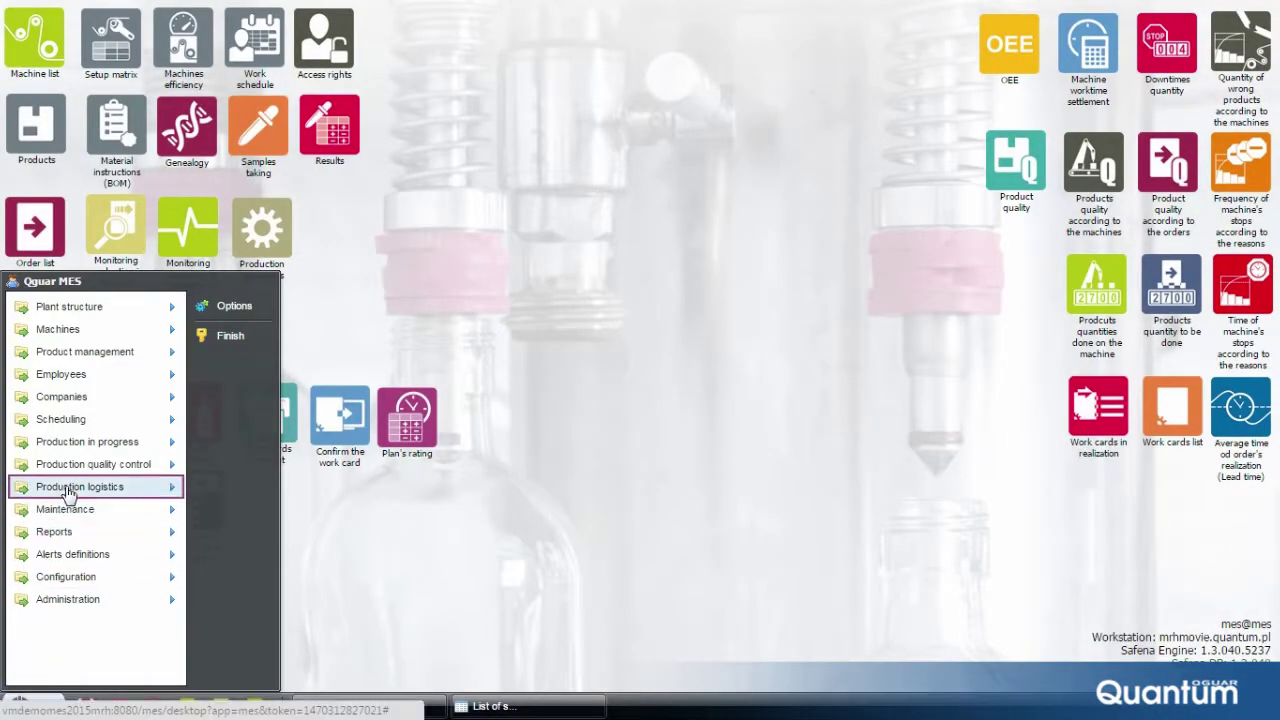
{"action": "mouse_move", "coordinate": [74, 468]}
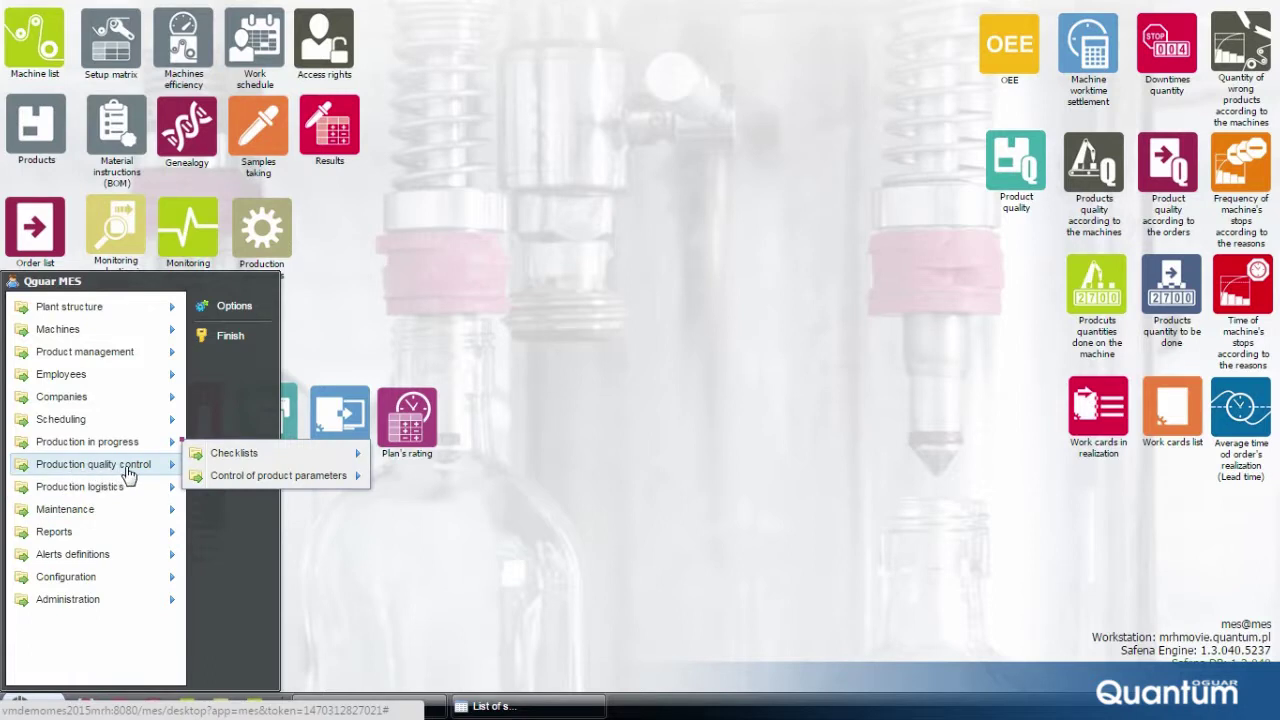
{"action": "mouse_move", "coordinate": [203, 462]}
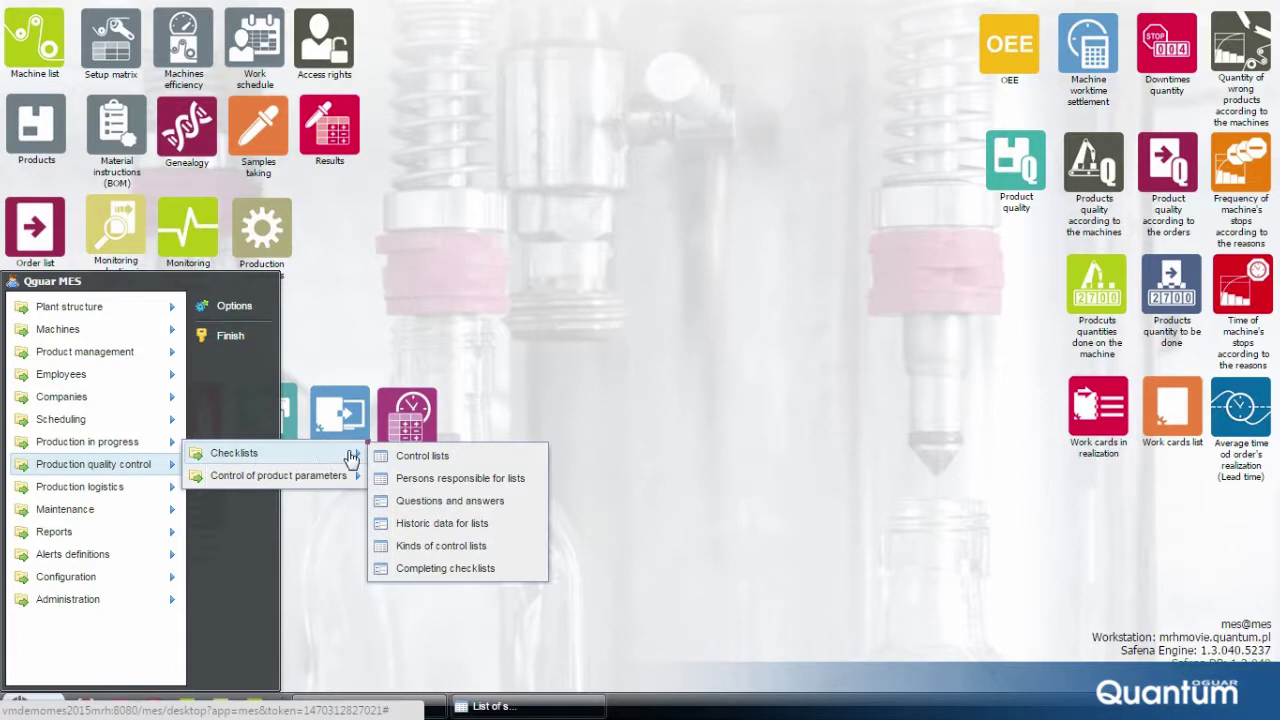
{"action": "left_click", "coordinate": [422, 458]}
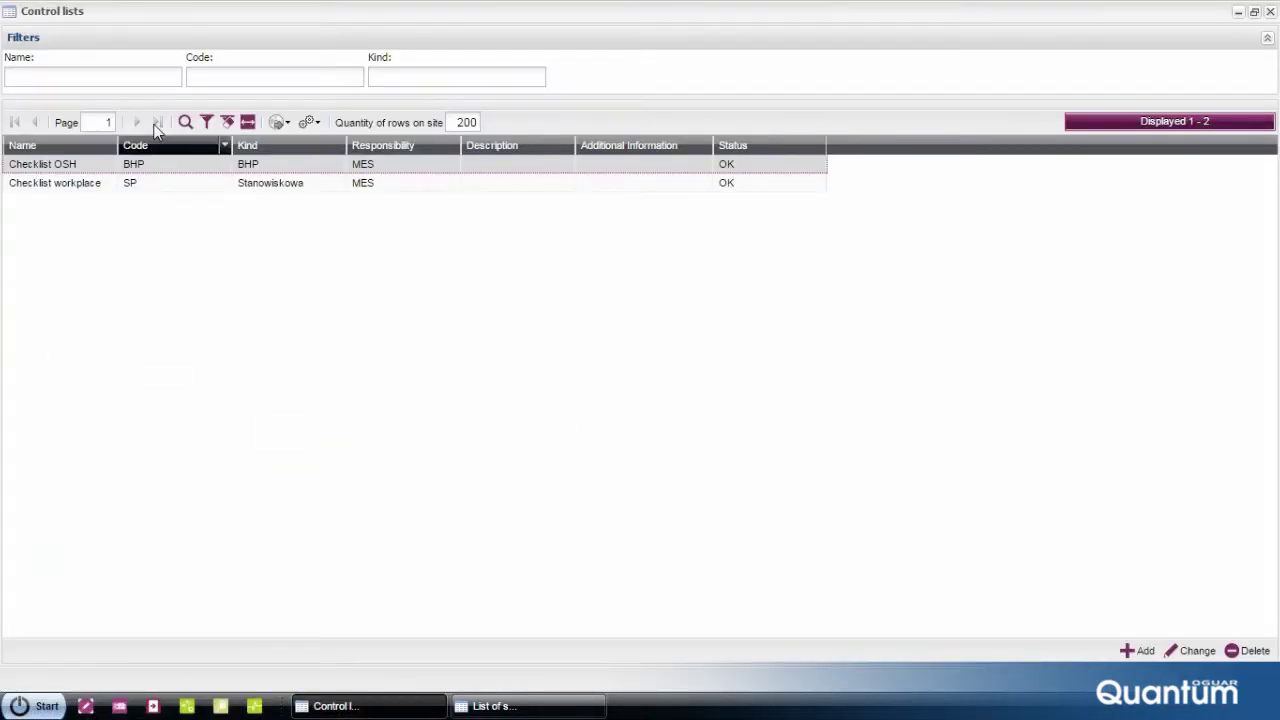
Open Checklist workplace and display its five required workplace questions on List's positions
{"action": "double_click", "coordinate": [50, 192]}
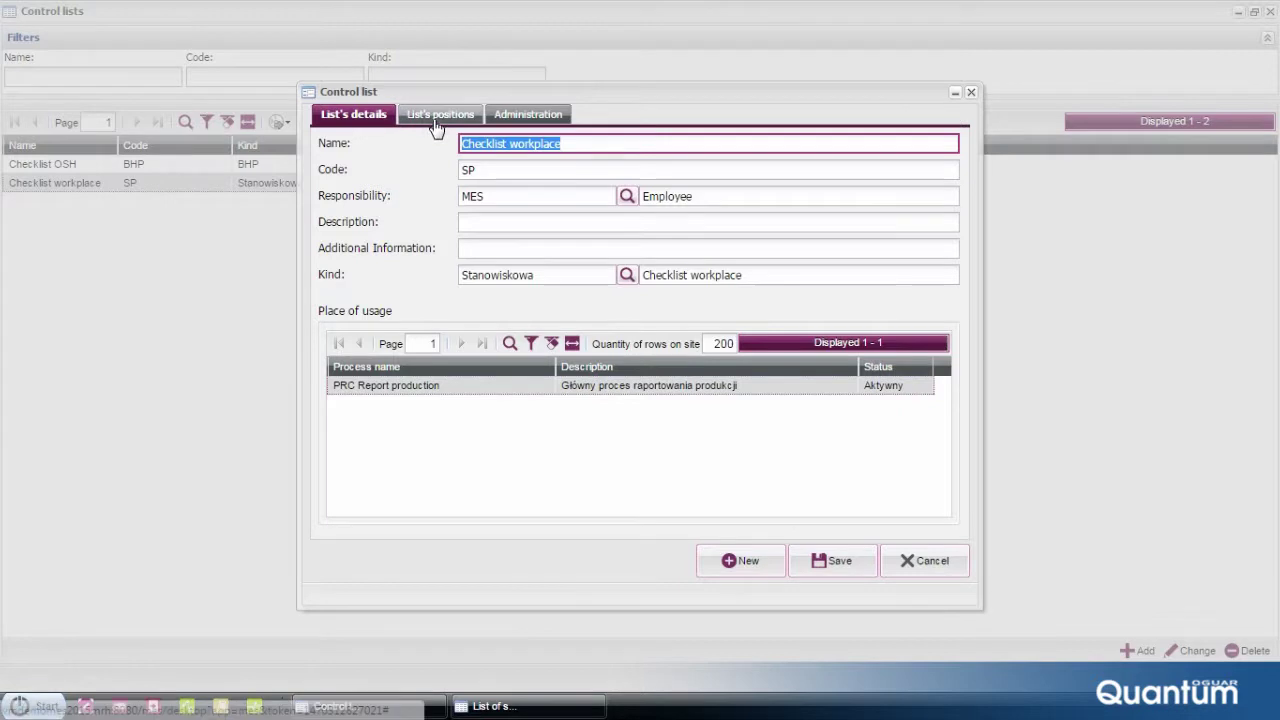
{"action": "left_click", "coordinate": [436, 116]}
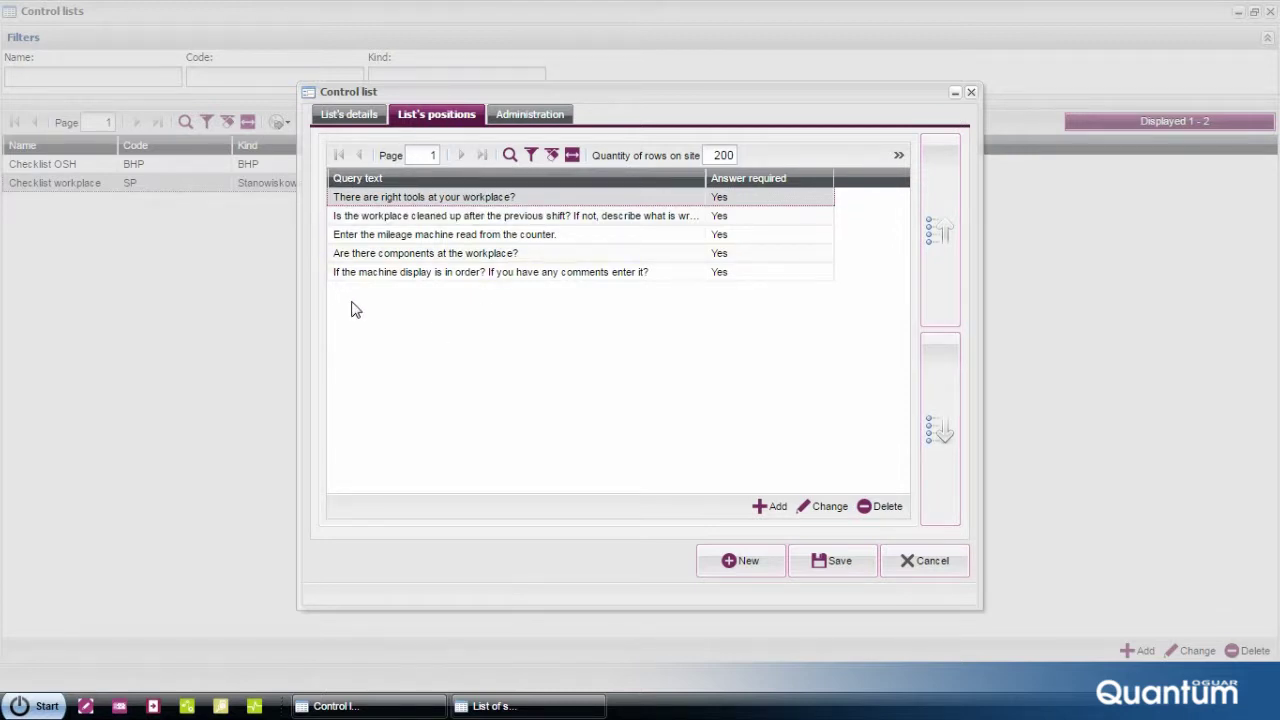
{"action": "left_click", "coordinate": [32, 705]}
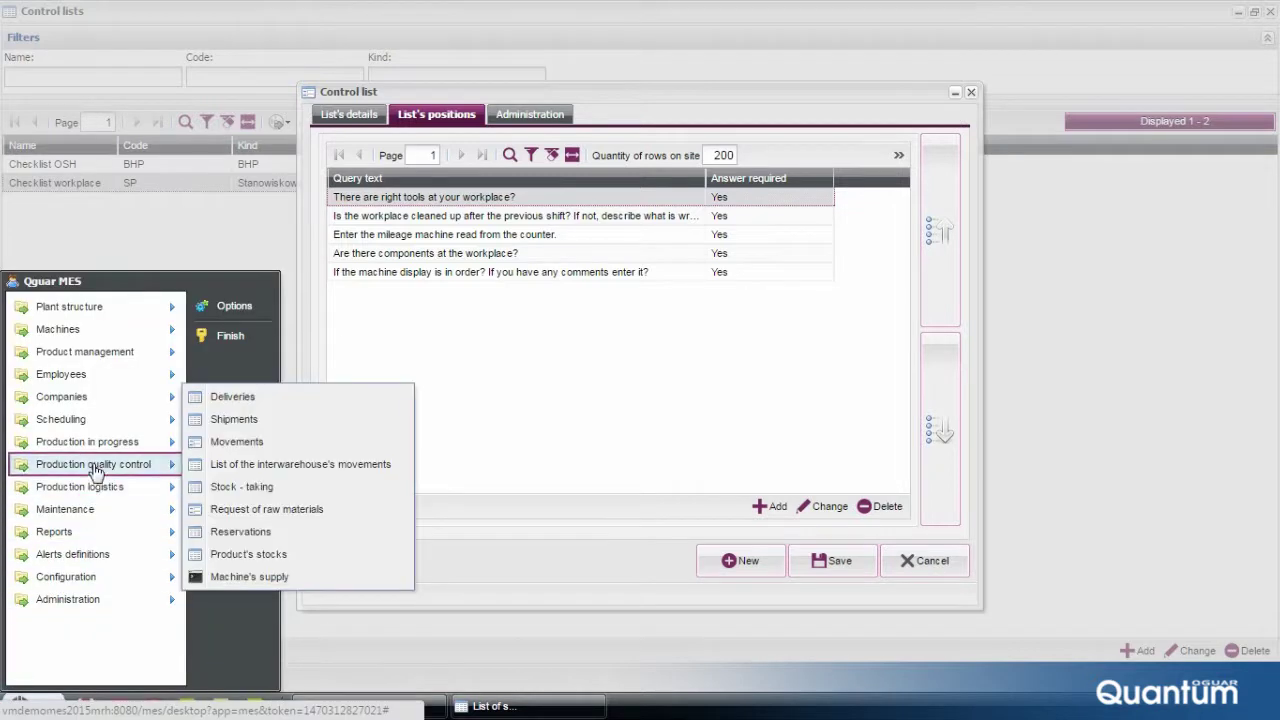
Open the first Stove 01 Roast sample of product 34003247 from the parameter control results
{"action": "mouse_move", "coordinate": [257, 485]}
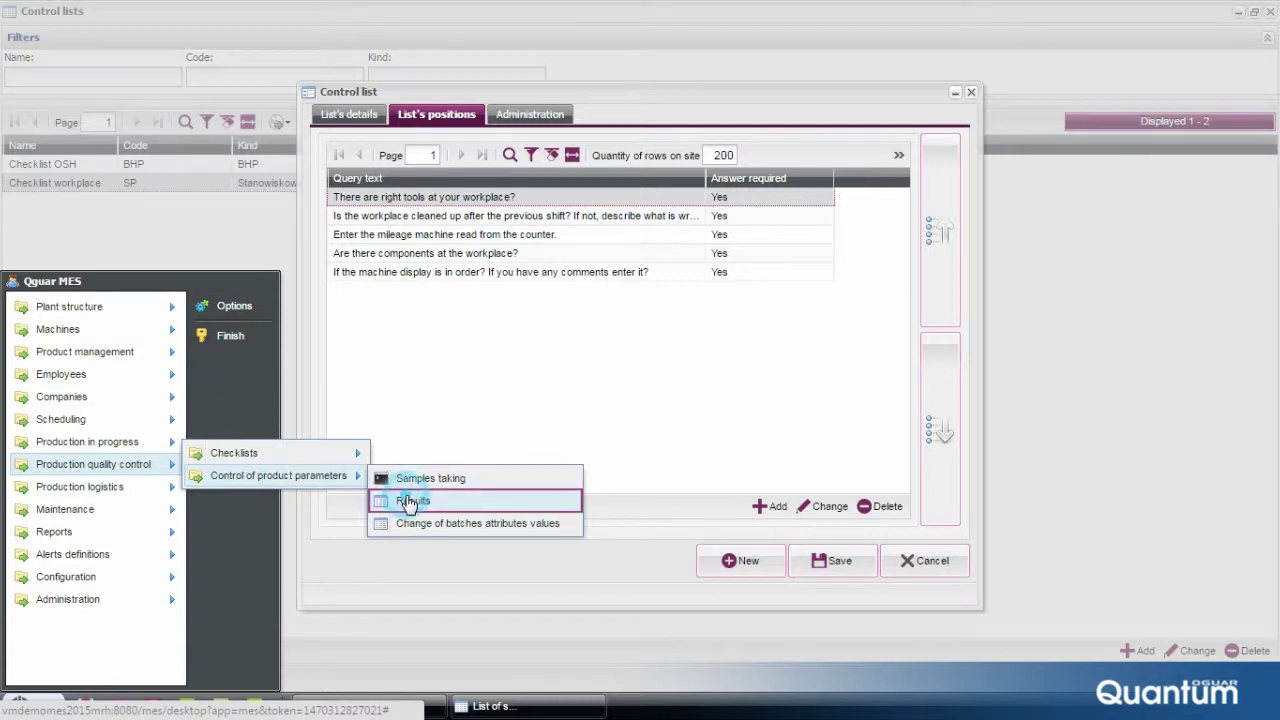
{"action": "left_click", "coordinate": [410, 502]}
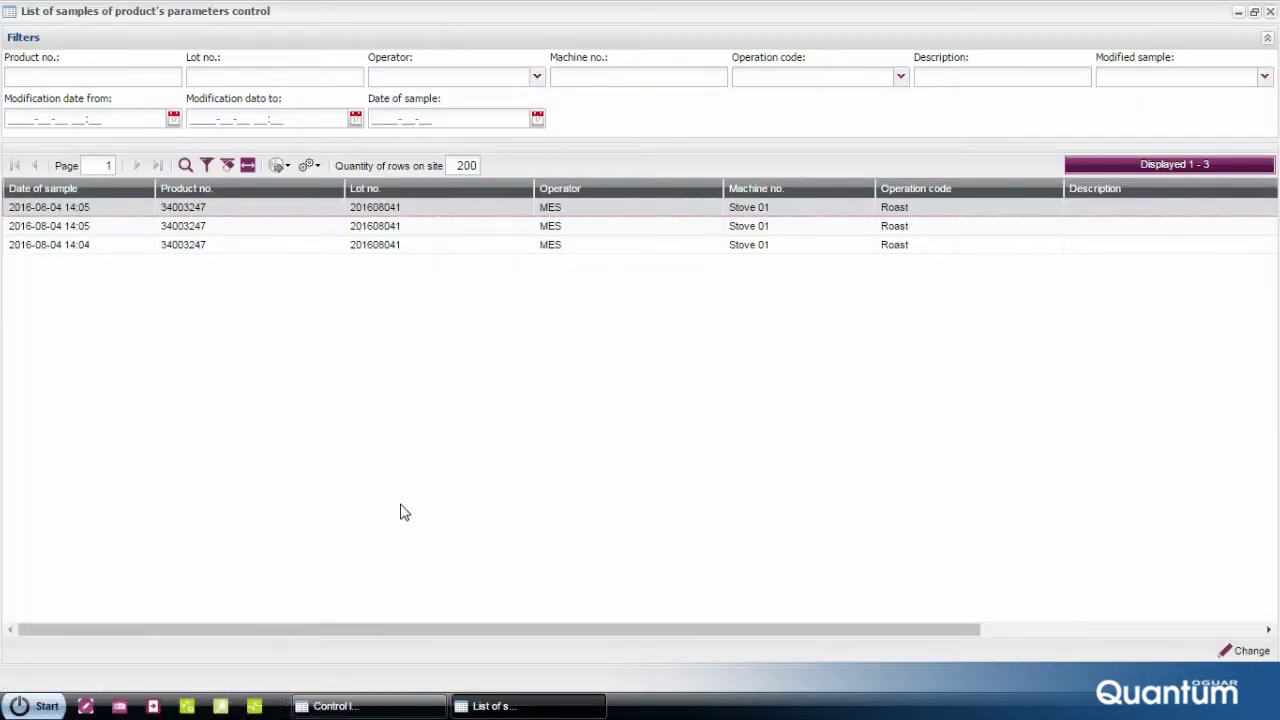
{"action": "double_click", "coordinate": [212, 210]}
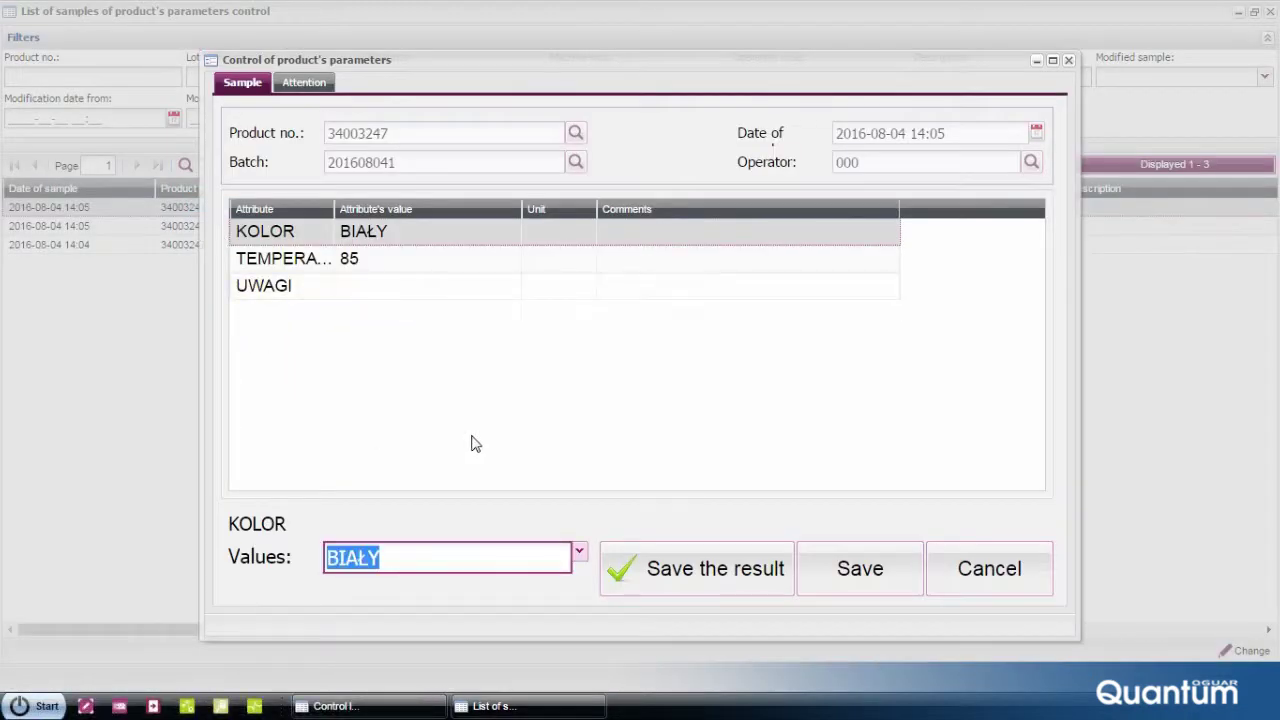
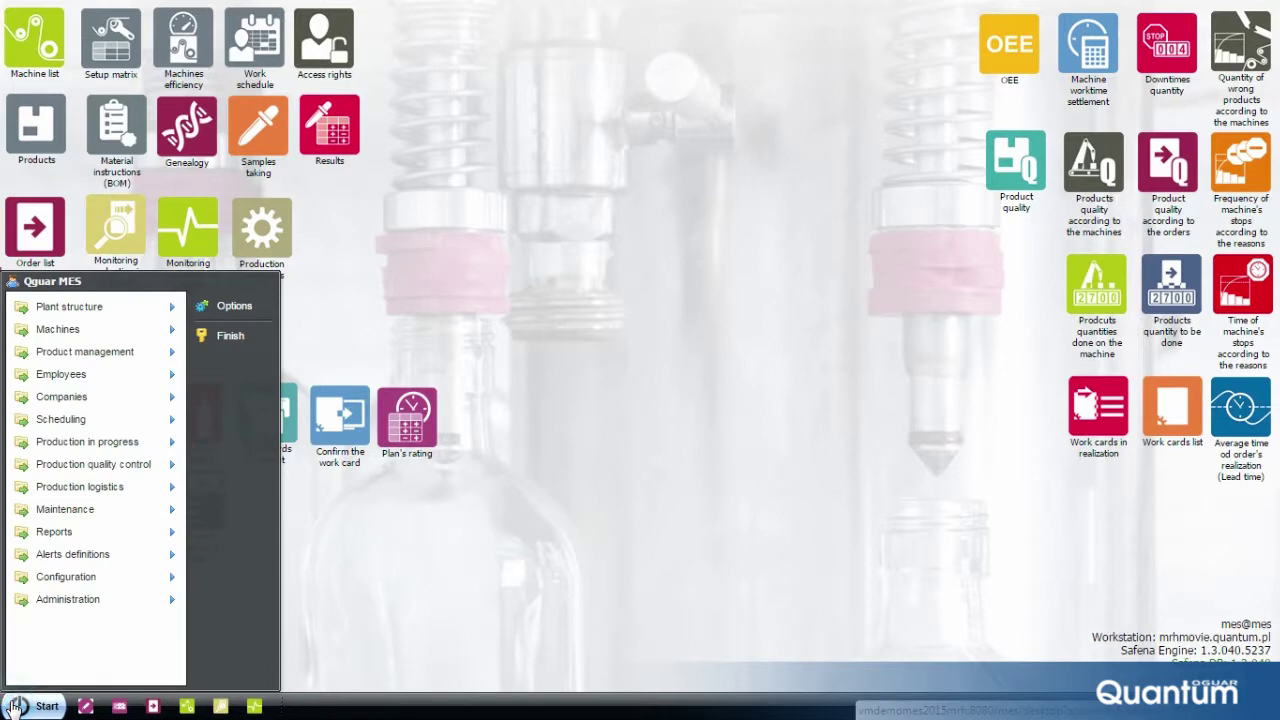
Load all deliveries, open delivery 000001/16 and its first position for article 4045631
{"action": "mouse_move", "coordinate": [80, 495]}
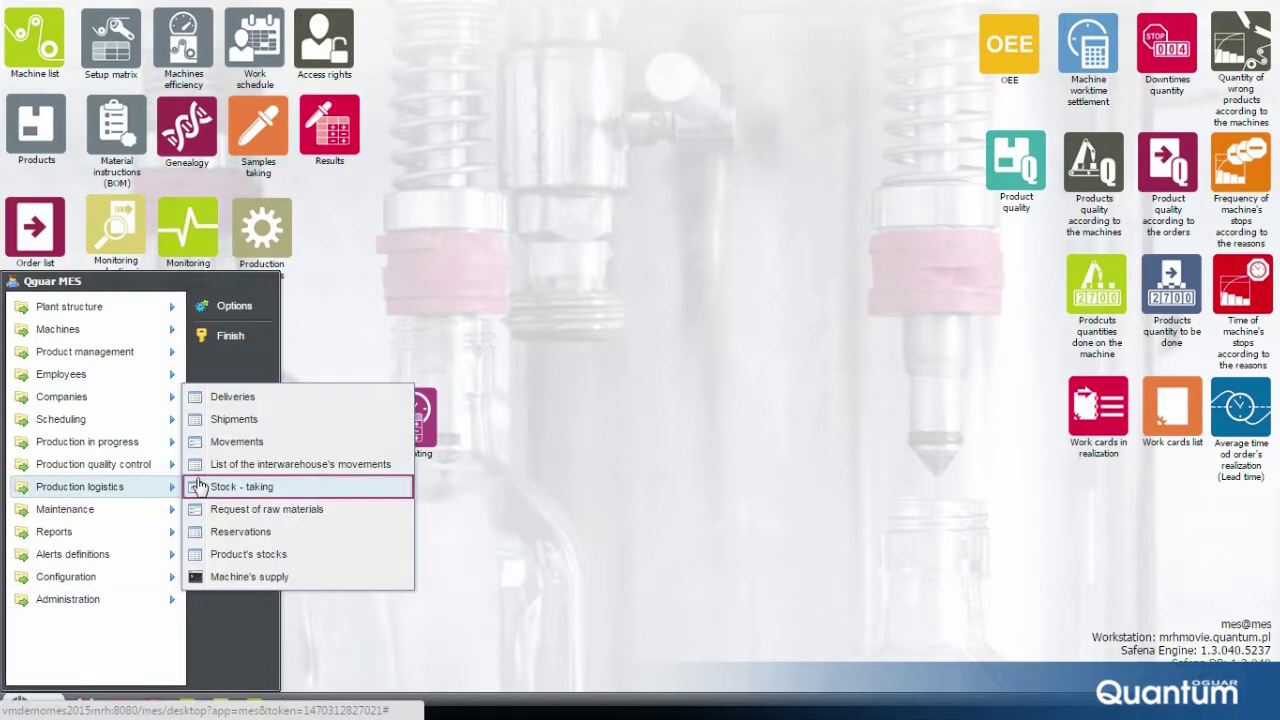
{"action": "left_click", "coordinate": [240, 400]}
{"action": "left_click", "coordinate": [185, 165]}
{"action": "double_click", "coordinate": [167, 210]}
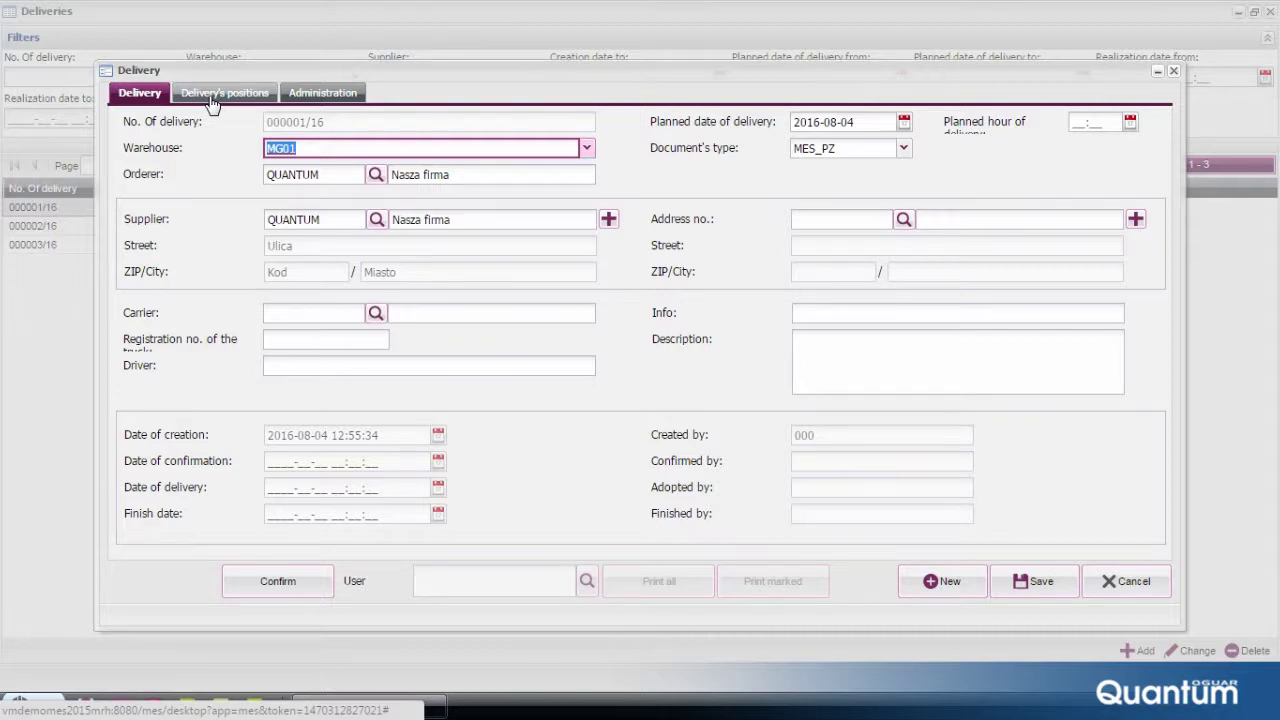
{"action": "left_click", "coordinate": [213, 104]}
{"action": "left_click", "coordinate": [210, 175]}
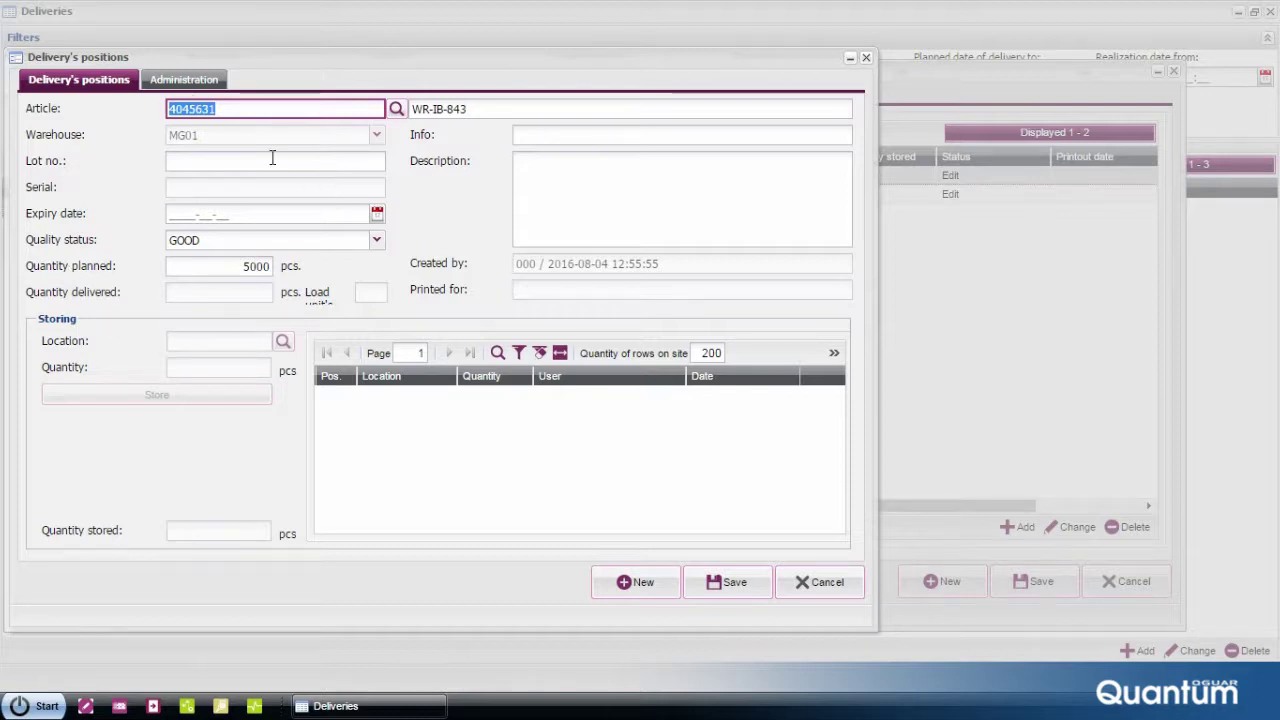
Show the Production logistics submenu from the main module menu
{"action": "left_click", "coordinate": [20, 706]}
{"action": "mouse_move", "coordinate": [72, 490]}
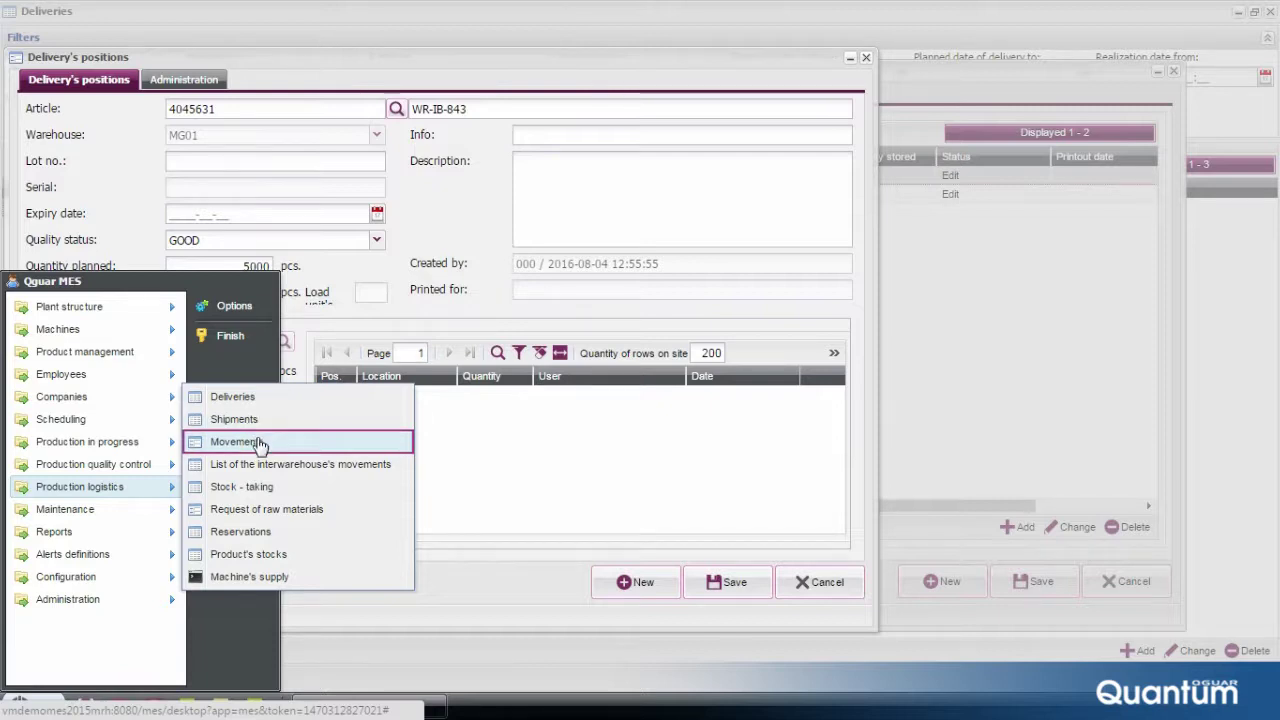
Start a movement from source location MG 02-01, auto-filling article 34003247, owner QUANTUM, batch 152
{"action": "left_click", "coordinate": [258, 443]}
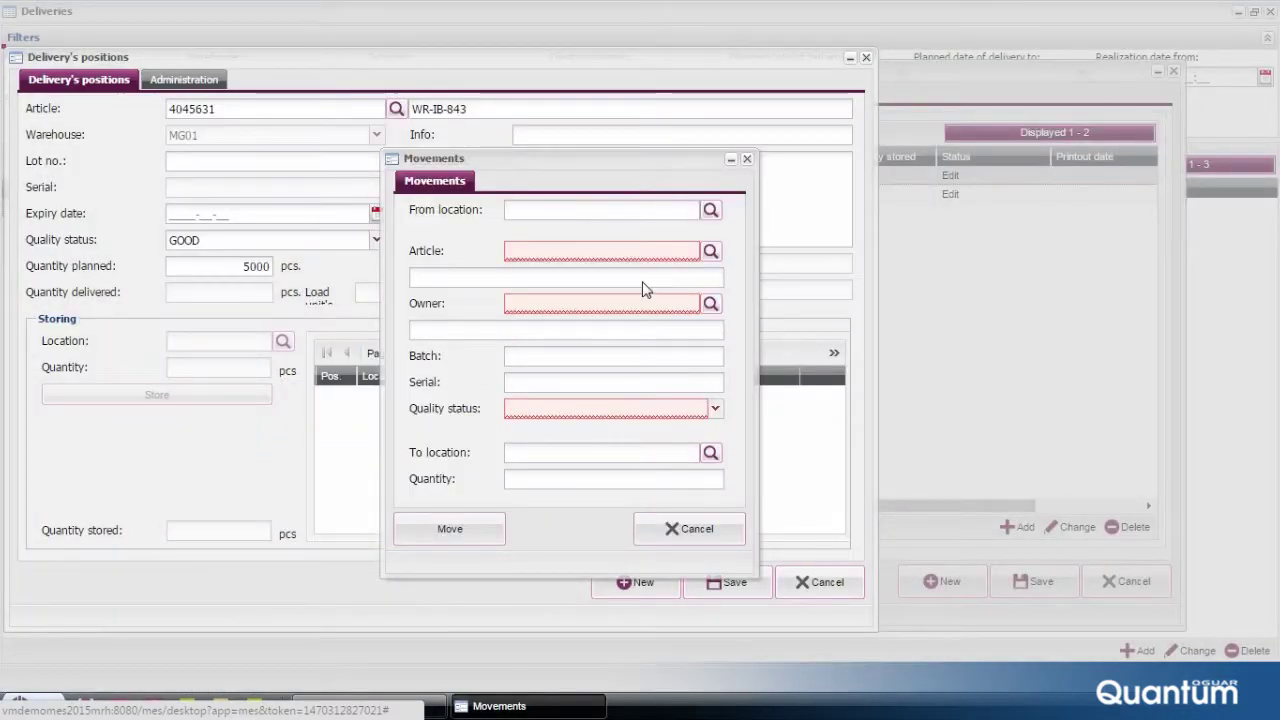
{"action": "left_click", "coordinate": [710, 211]}
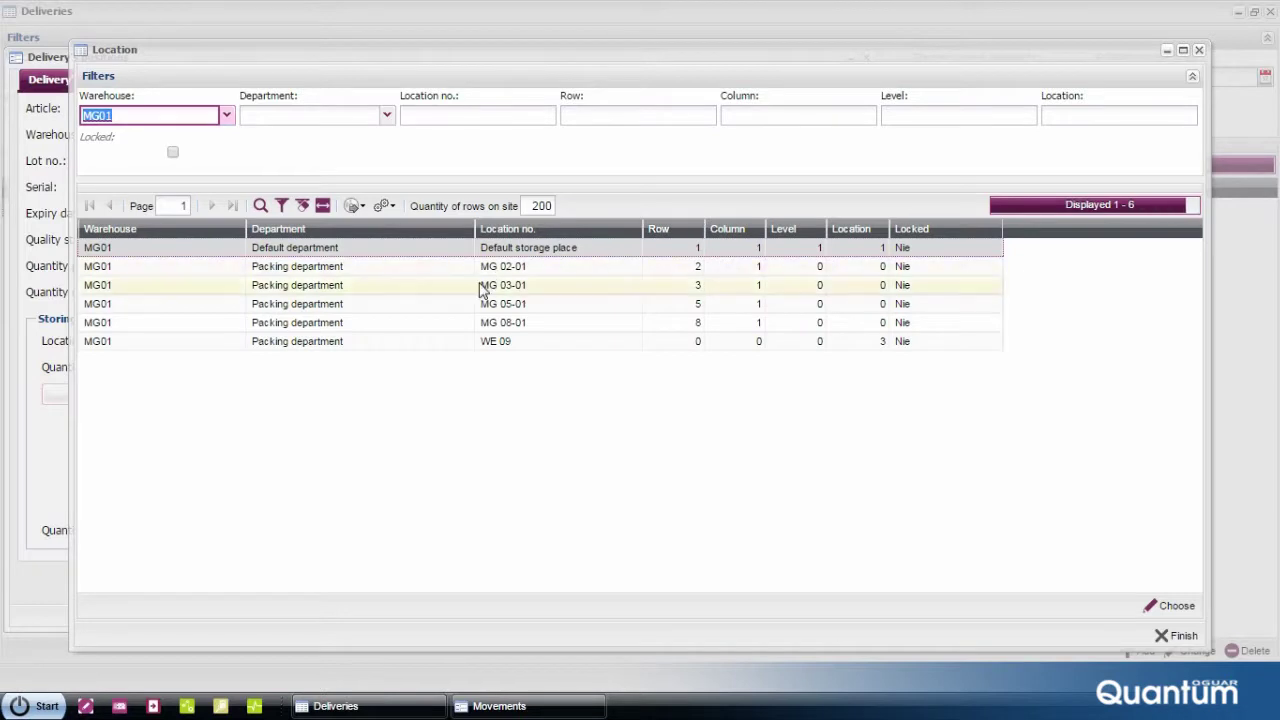
{"action": "double_click", "coordinate": [484, 270]}
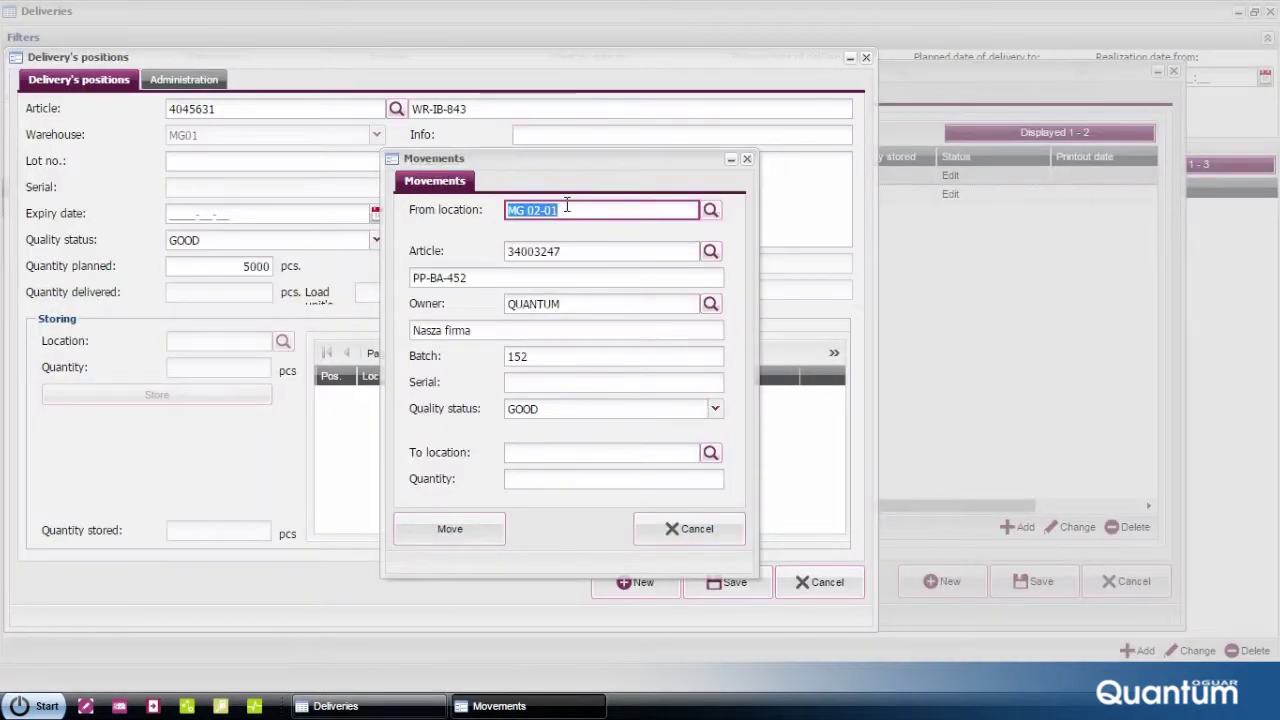
{"action": "left_click", "coordinate": [18, 708]}
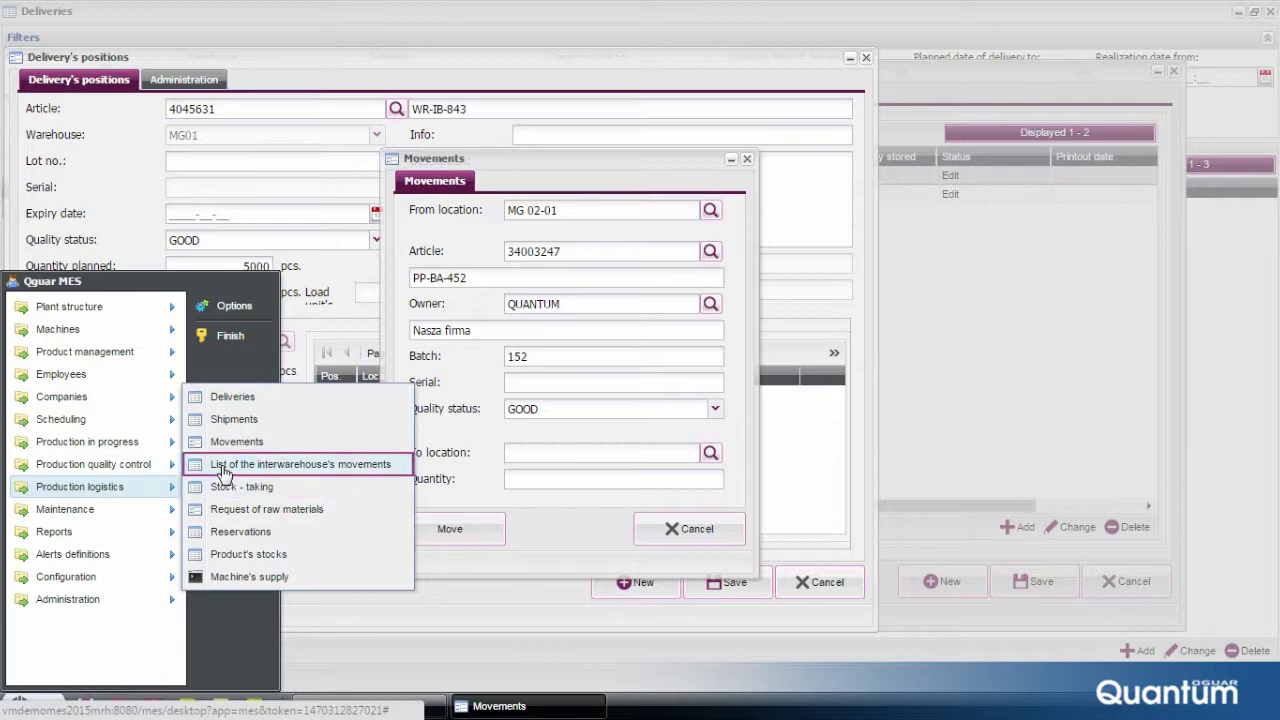
Open and load the interwarehouse movements list, which shows no data yet
{"action": "left_click", "coordinate": [223, 468]}
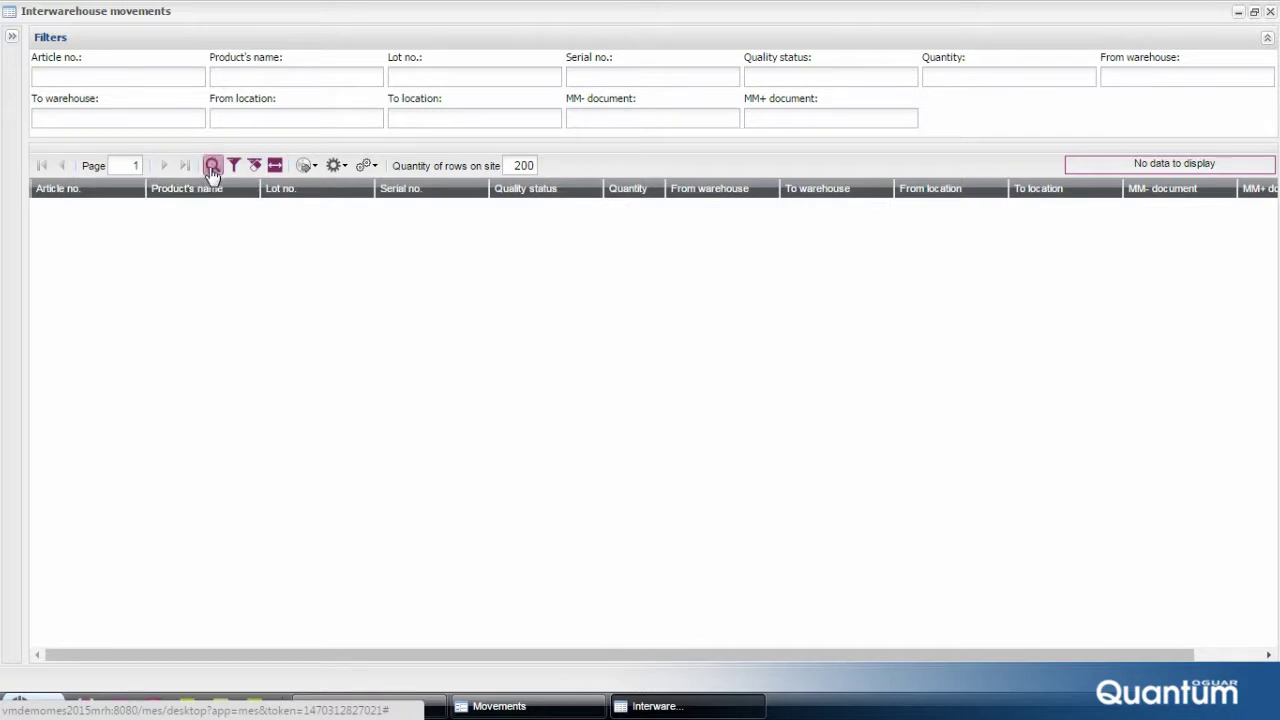
{"action": "left_click", "coordinate": [212, 167]}
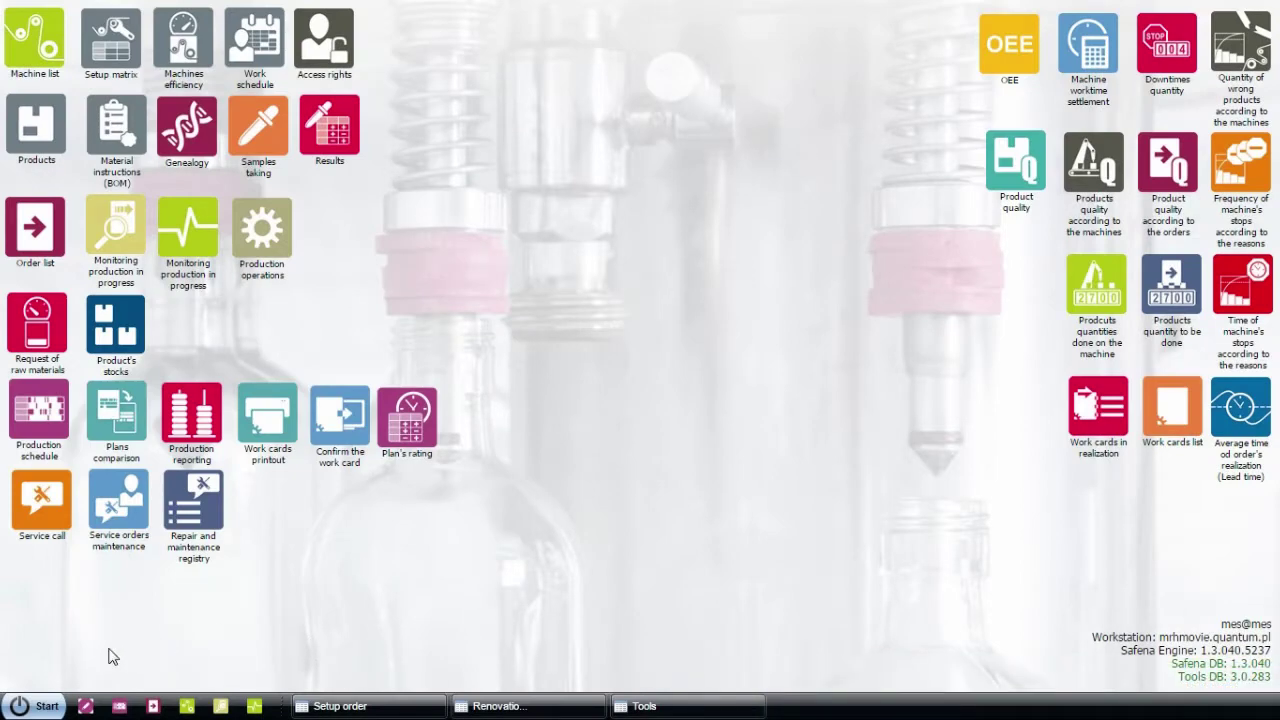
Switch to the Renovation orders list and open order 01, the Line 05 breakdown
{"action": "left_click", "coordinate": [315, 704]}
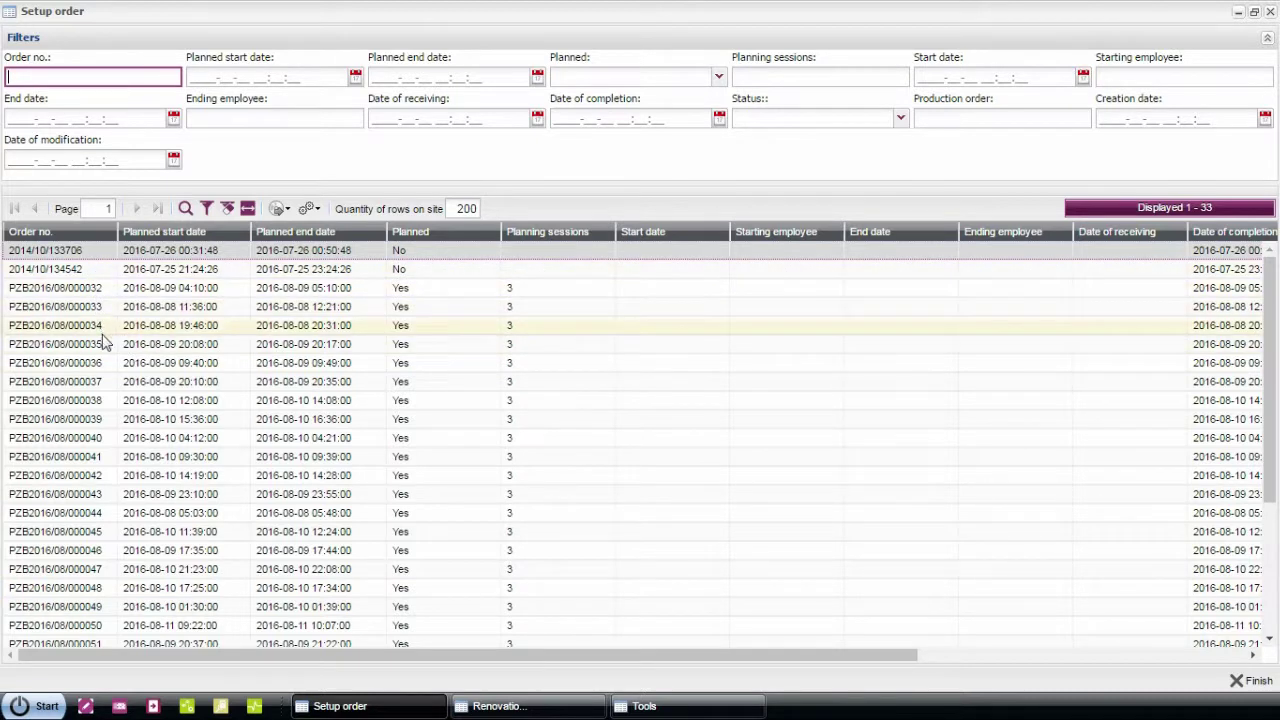
{"action": "left_click", "coordinate": [475, 710]}
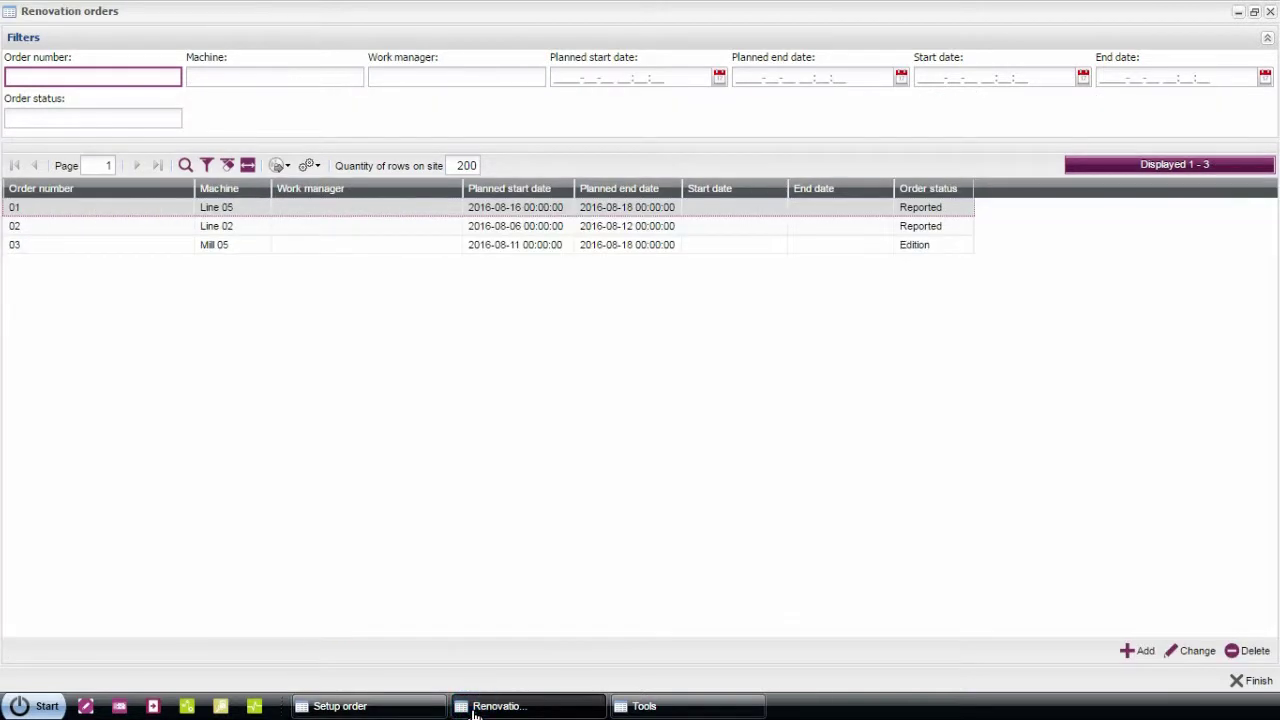
{"action": "double_click", "coordinate": [227, 212]}
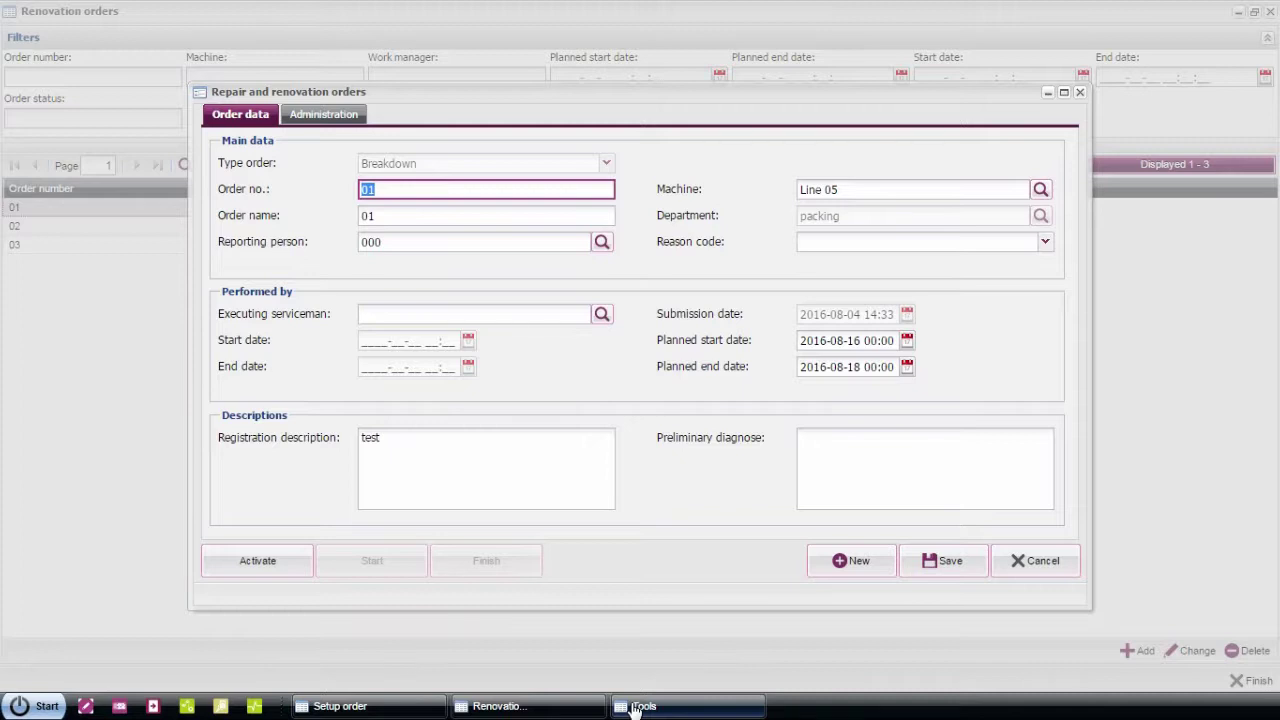
Switch to the Tools window
{"action": "left_click", "coordinate": [632, 706]}
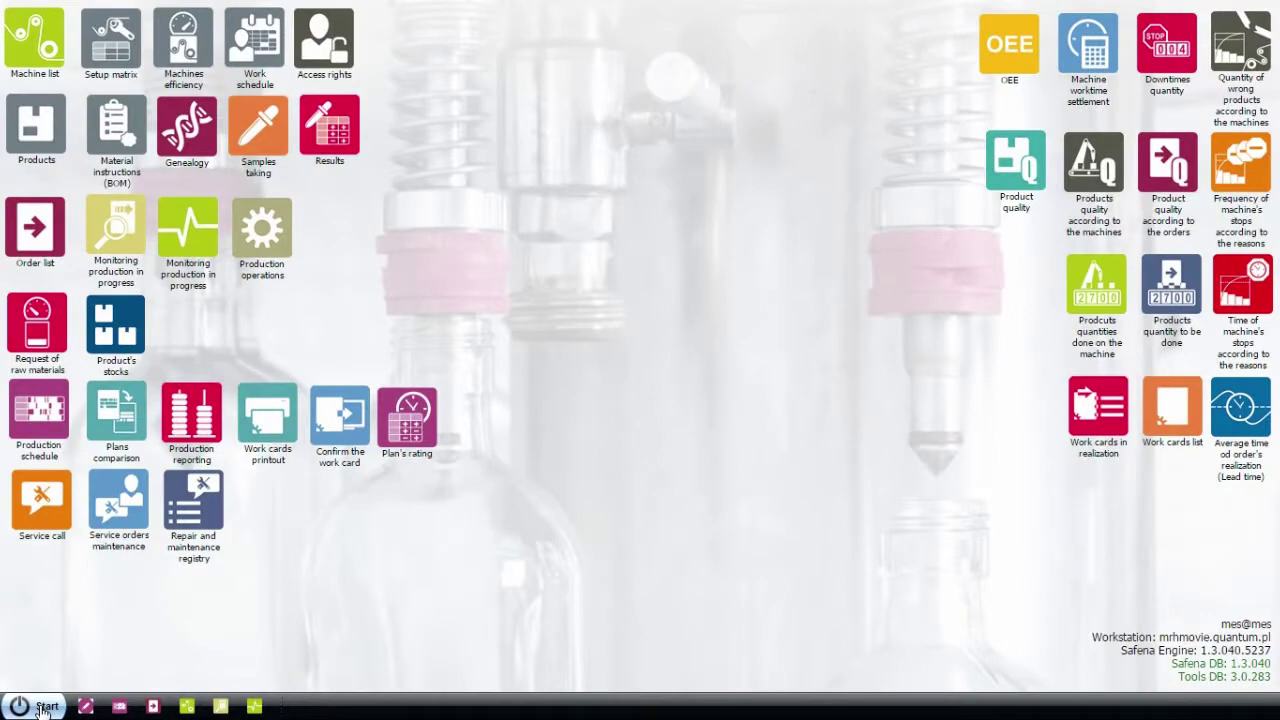
Browse the Reports submenus: Planning, Production in progress, Machines, Quality and Documents
{"action": "left_click", "coordinate": [40, 708]}
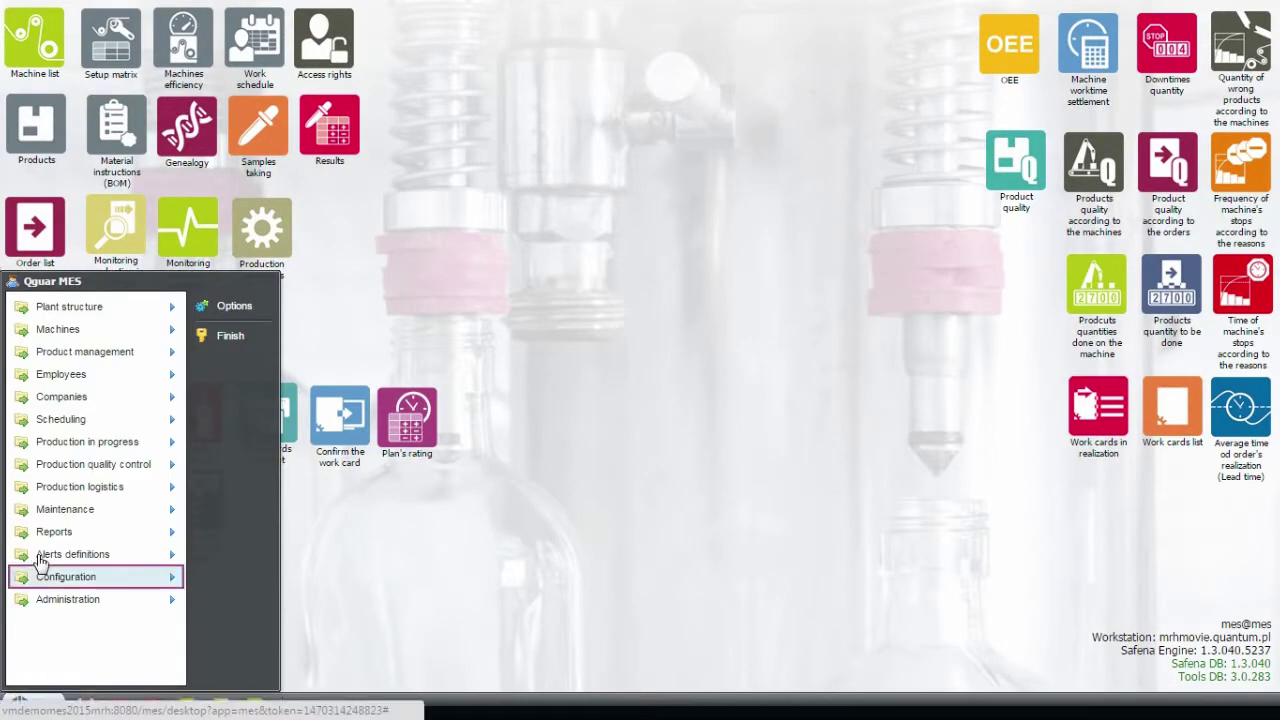
{"action": "mouse_move", "coordinate": [48, 538]}
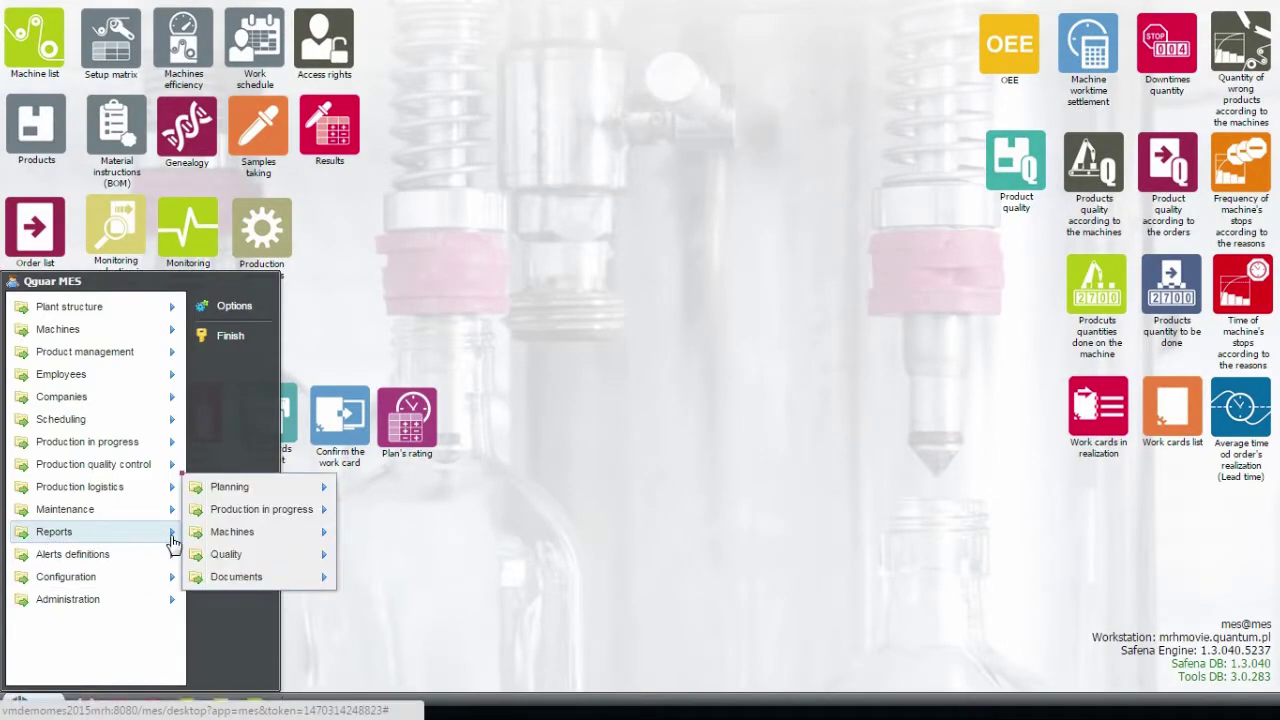
{"action": "mouse_move", "coordinate": [196, 498]}
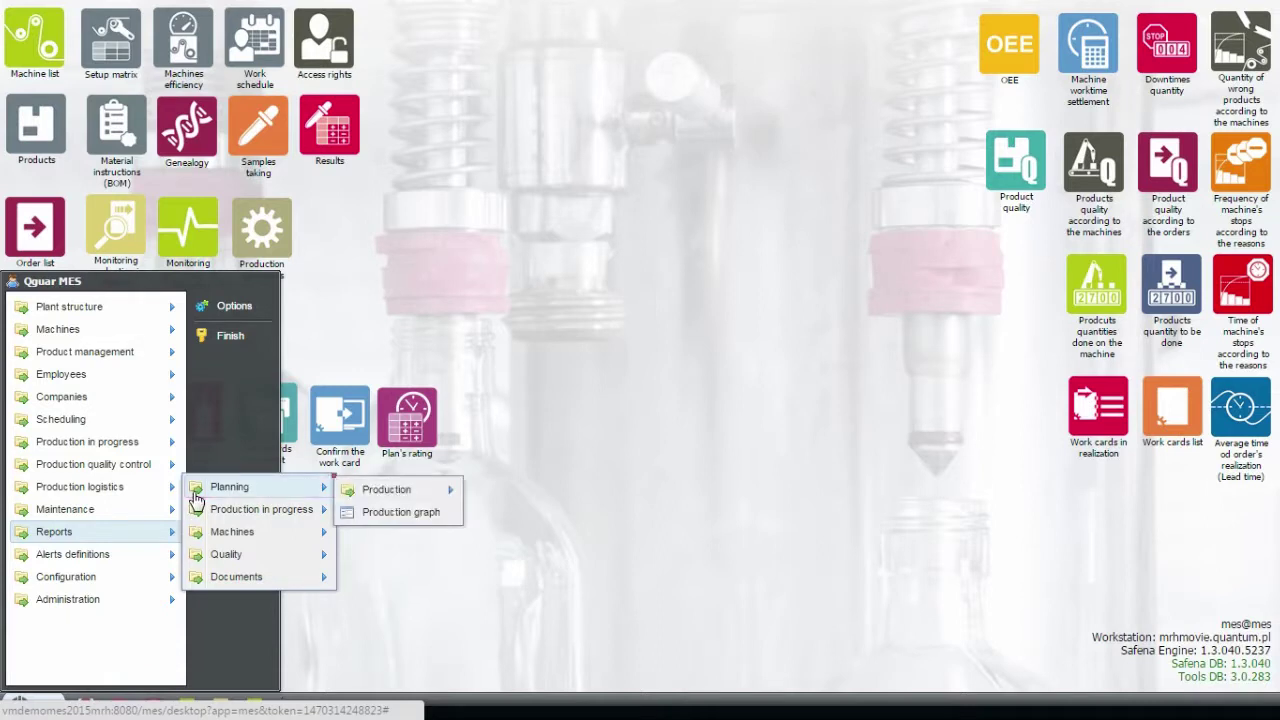
{"action": "mouse_move", "coordinate": [196, 512]}
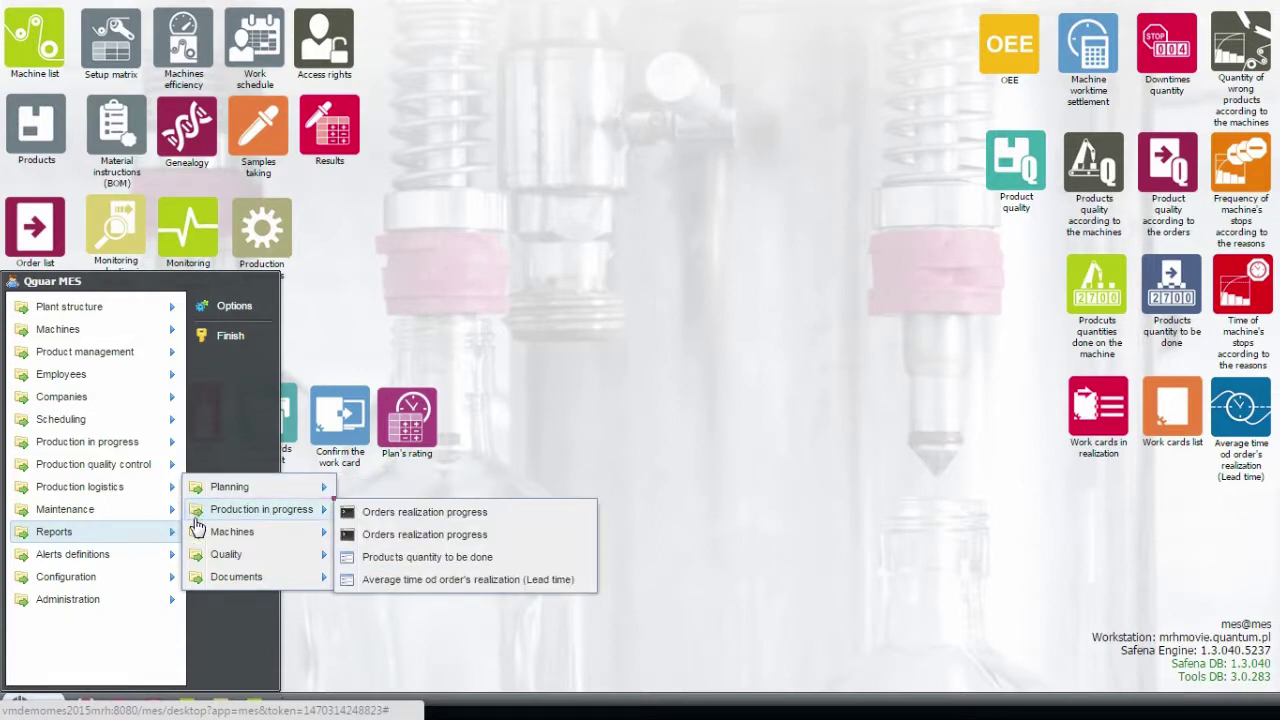
{"action": "mouse_move", "coordinate": [197, 535]}
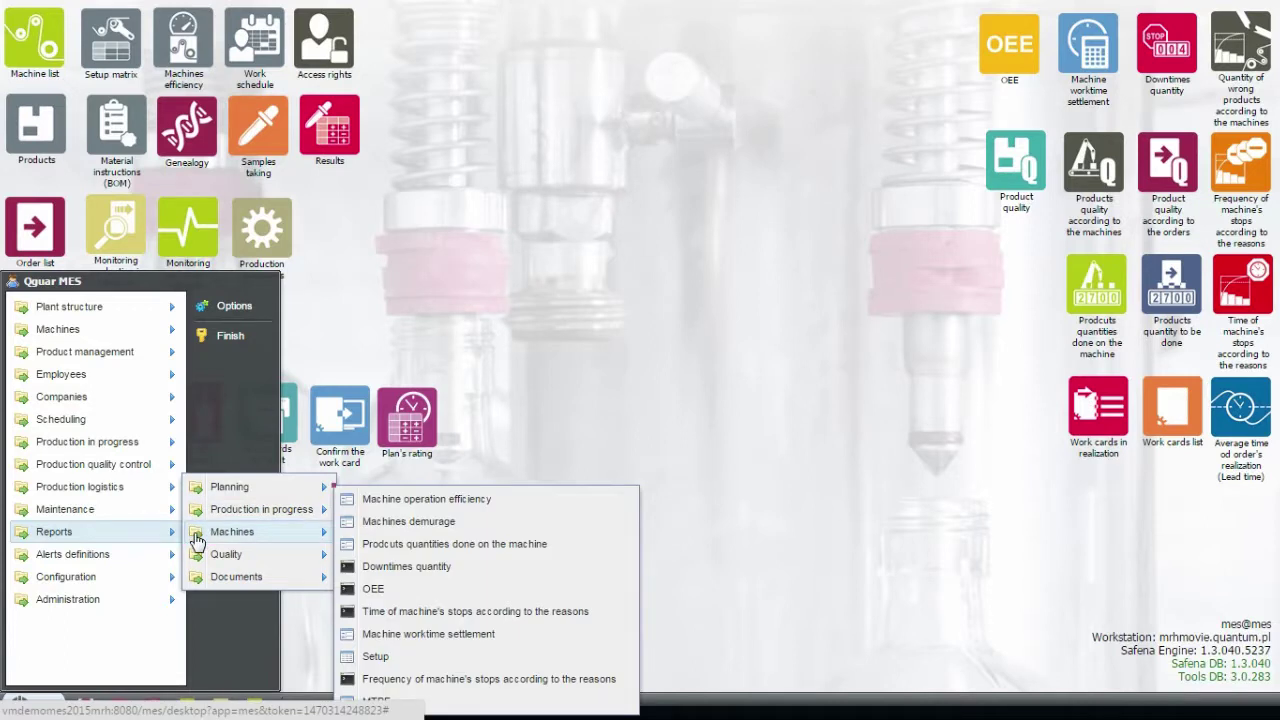
{"action": "mouse_move", "coordinate": [198, 558]}
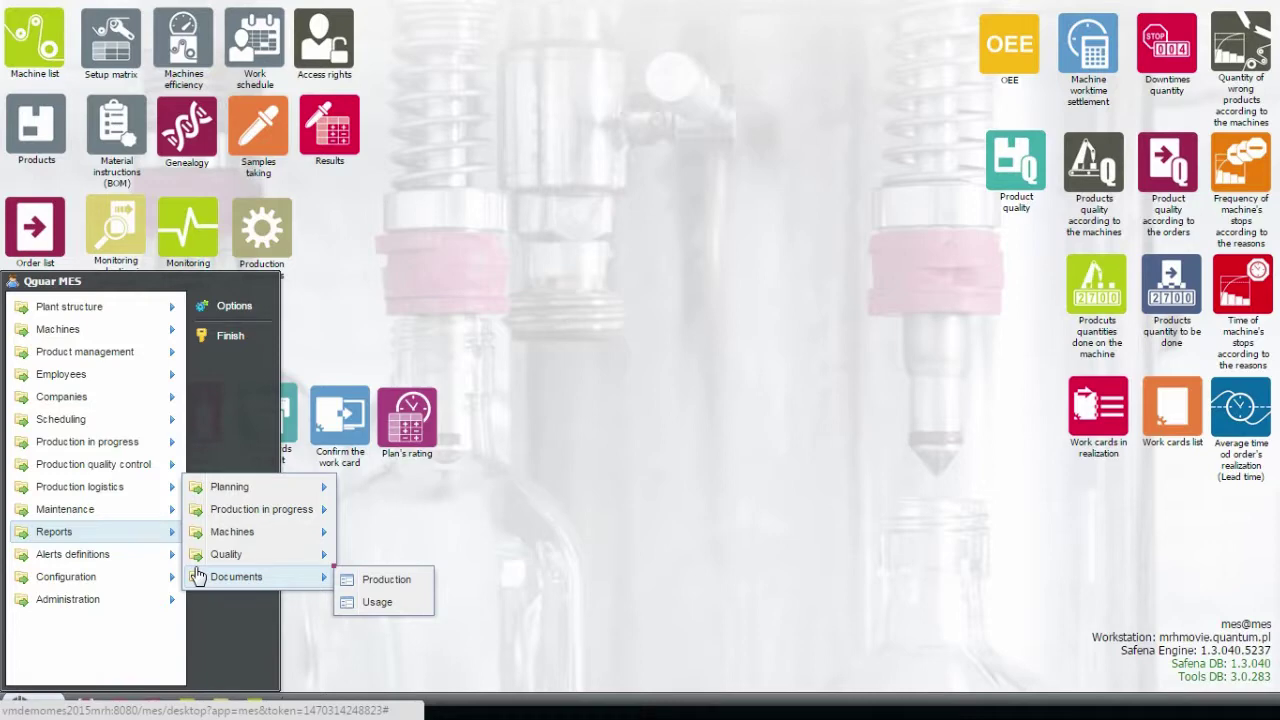
Run the OEE report for machine Stove 01 over one day, 14:35 to 15:00
{"action": "left_click", "coordinate": [399, 588]}
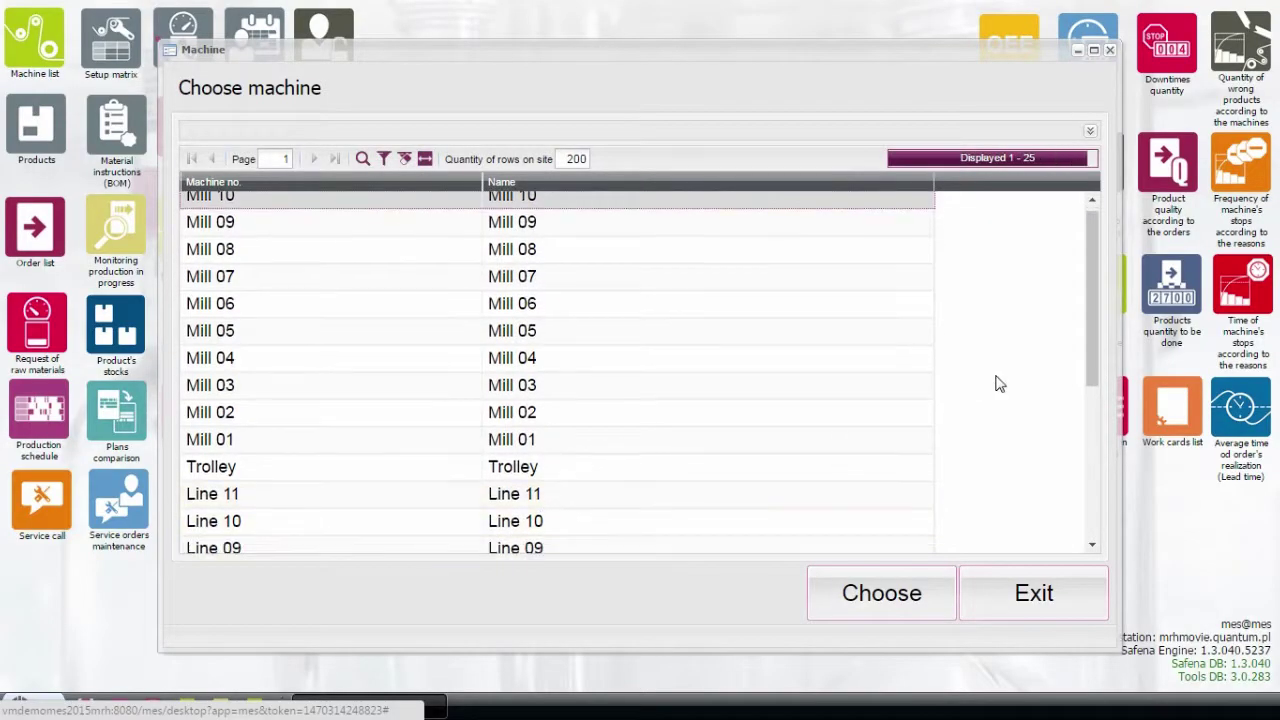
{"action": "scroll", "coordinate": [998, 383], "scroll_direction": "down", "scroll_amount": 4}
{"action": "left_click", "coordinate": [823, 511]}
{"action": "left_click", "coordinate": [888, 583]}
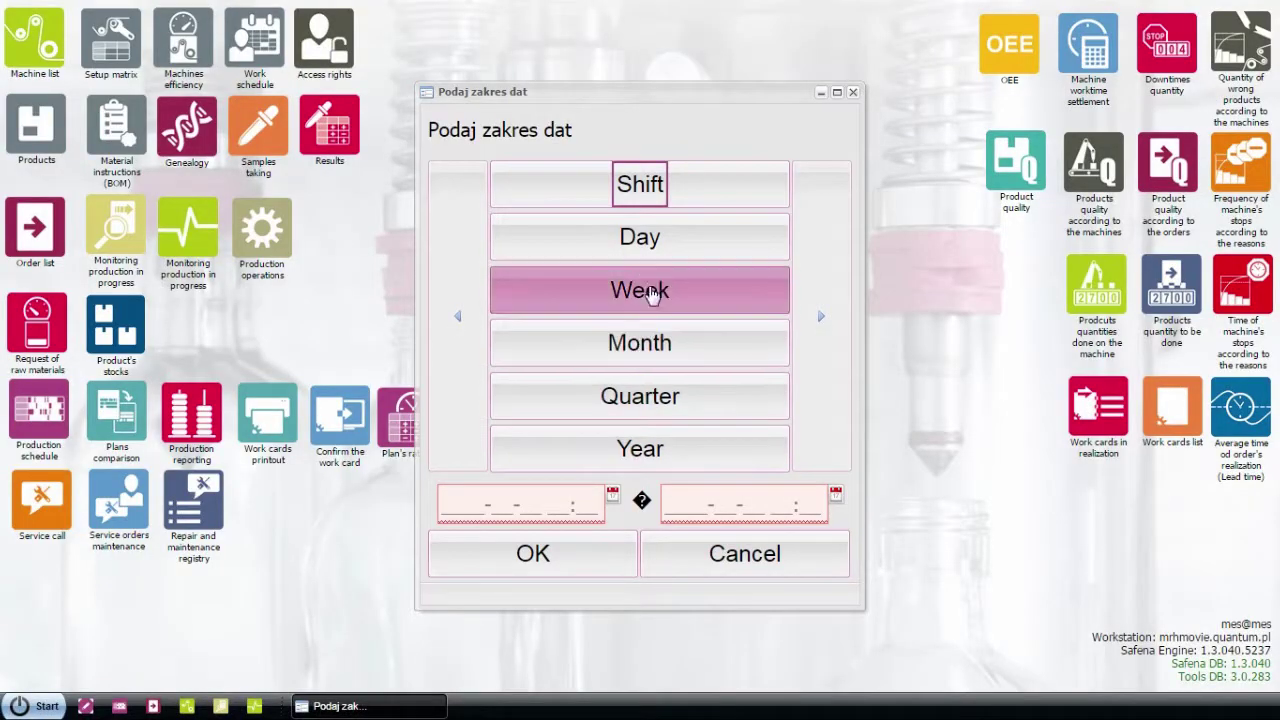
{"action": "left_click", "coordinate": [657, 244]}
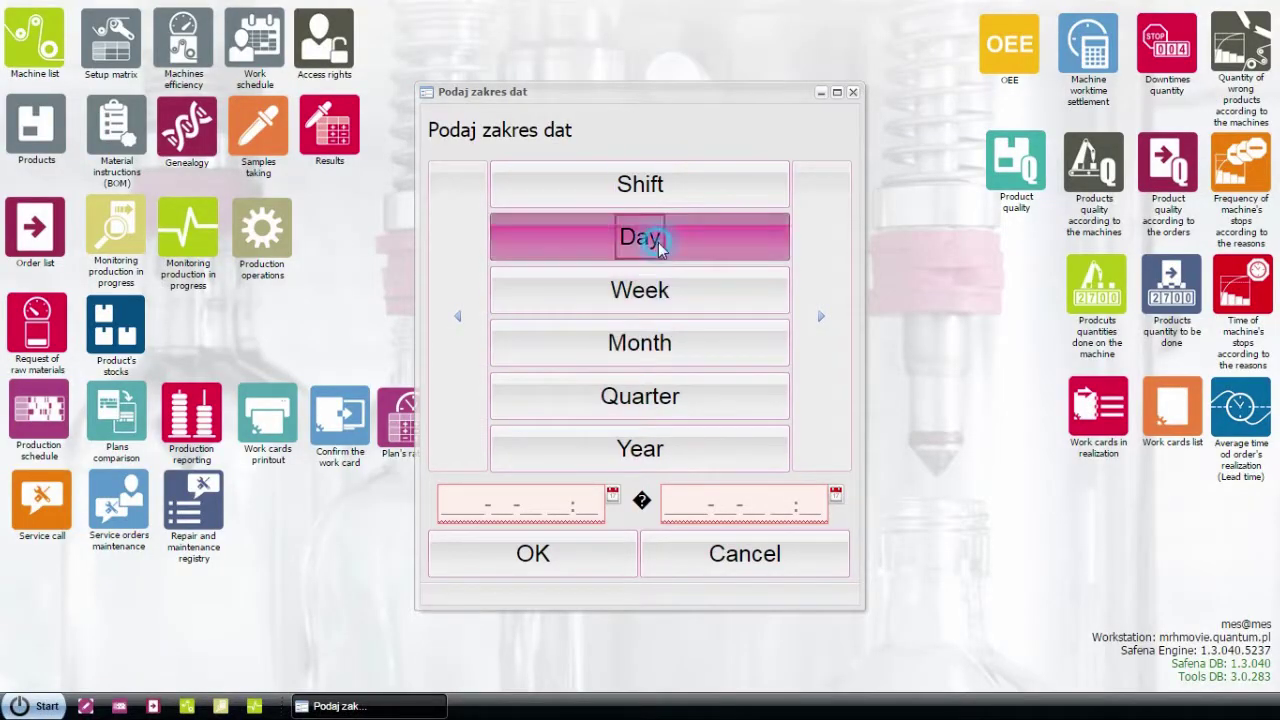
{"action": "left_click", "coordinate": [558, 505]}
{"action": "type", "text": "14:35"}
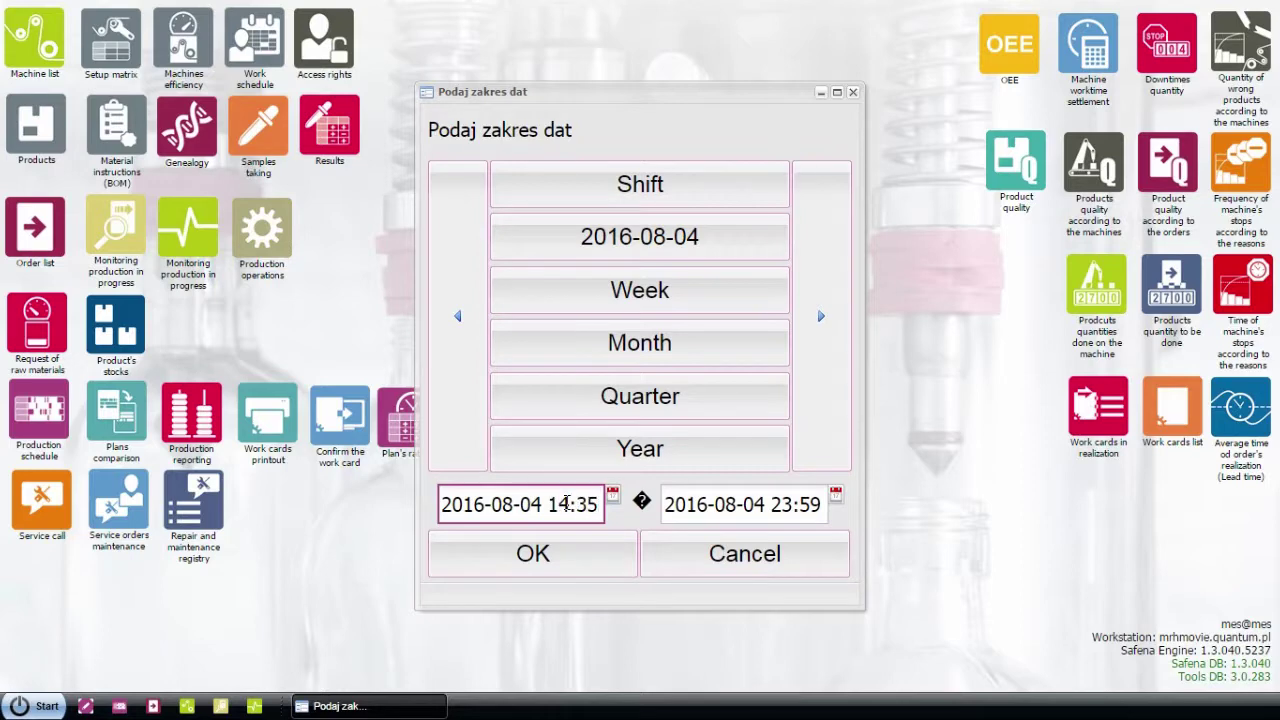
{"action": "left_click", "coordinate": [771, 510]}
{"action": "type", "text": "1500"}
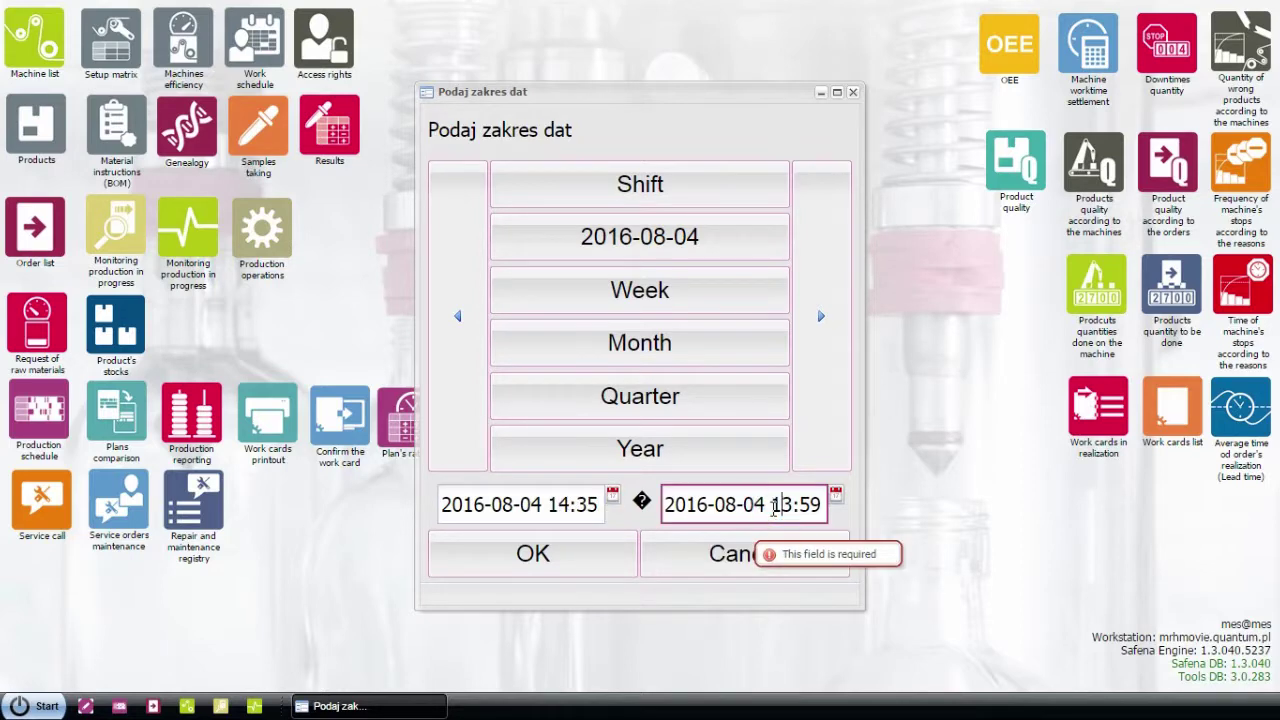
{"action": "left_click", "coordinate": [606, 545]}
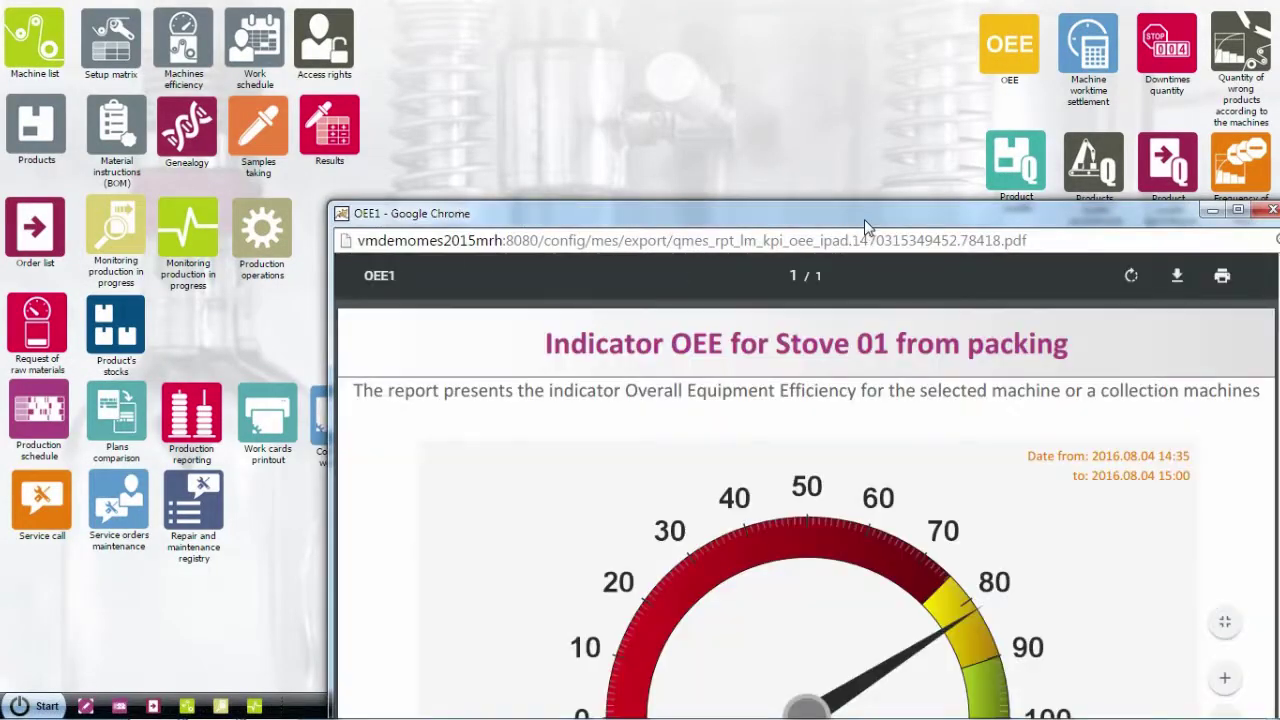
Maximize the OEE report PDF window and scroll down to its bar charts
{"action": "left_click", "coordinate": [864, 219]}
{"action": "left_click_drag", "start_coordinate": [848, 197], "coordinate": [722, 5]}
{"action": "scroll", "coordinate": [1106, 215], "scroll_direction": "down", "scroll_amount": 3}
{"action": "scroll", "coordinate": [1130, 280], "scroll_direction": "down", "scroll_amount": 2}
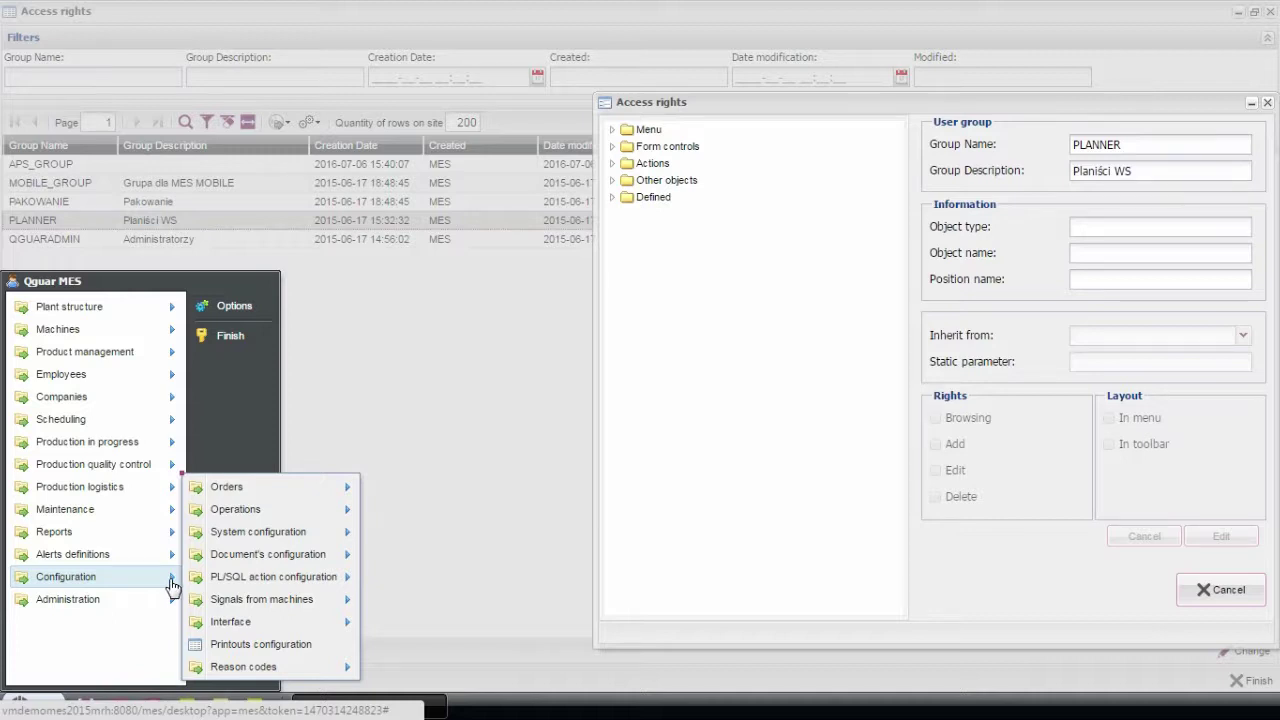
Browse Configuration submenus (Orders, Operations, System configuration, Signals, Reason codes), then Administration
{"action": "mouse_move", "coordinate": [213, 492]}
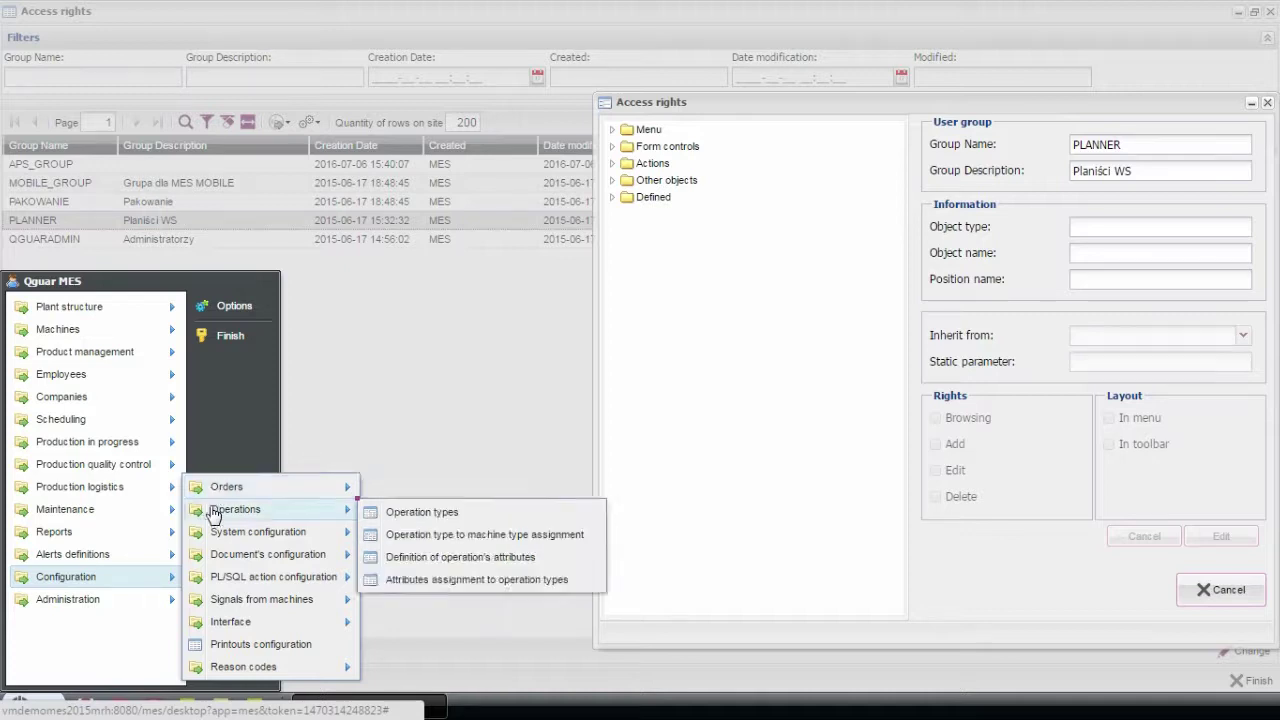
{"action": "mouse_move", "coordinate": [203, 527]}
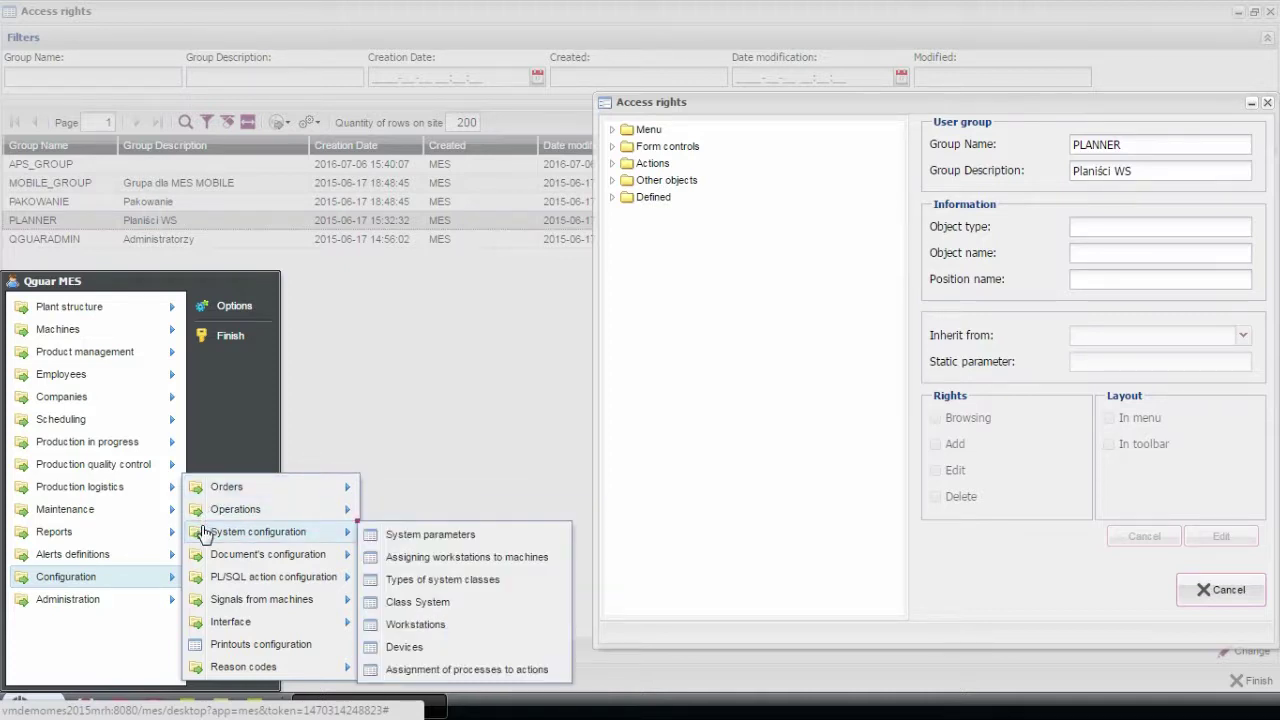
{"action": "mouse_move", "coordinate": [203, 561]}
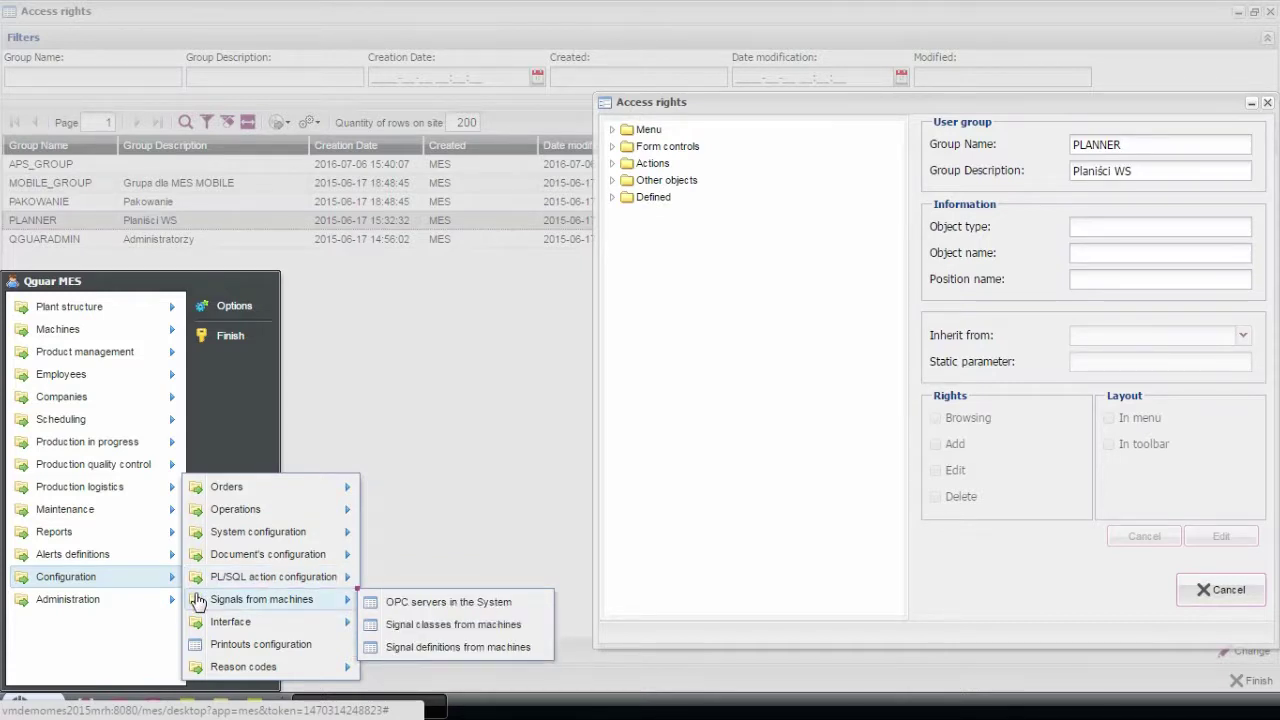
{"action": "mouse_move", "coordinate": [203, 622]}
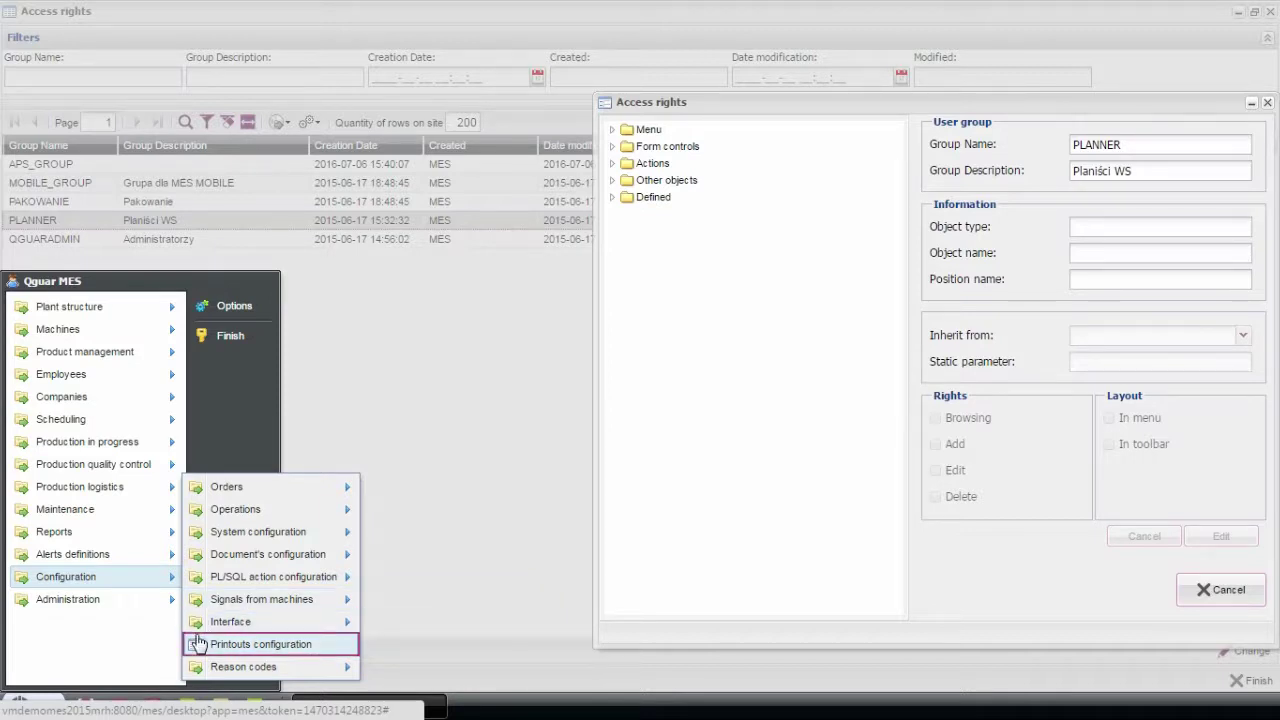
{"action": "mouse_move", "coordinate": [199, 666]}
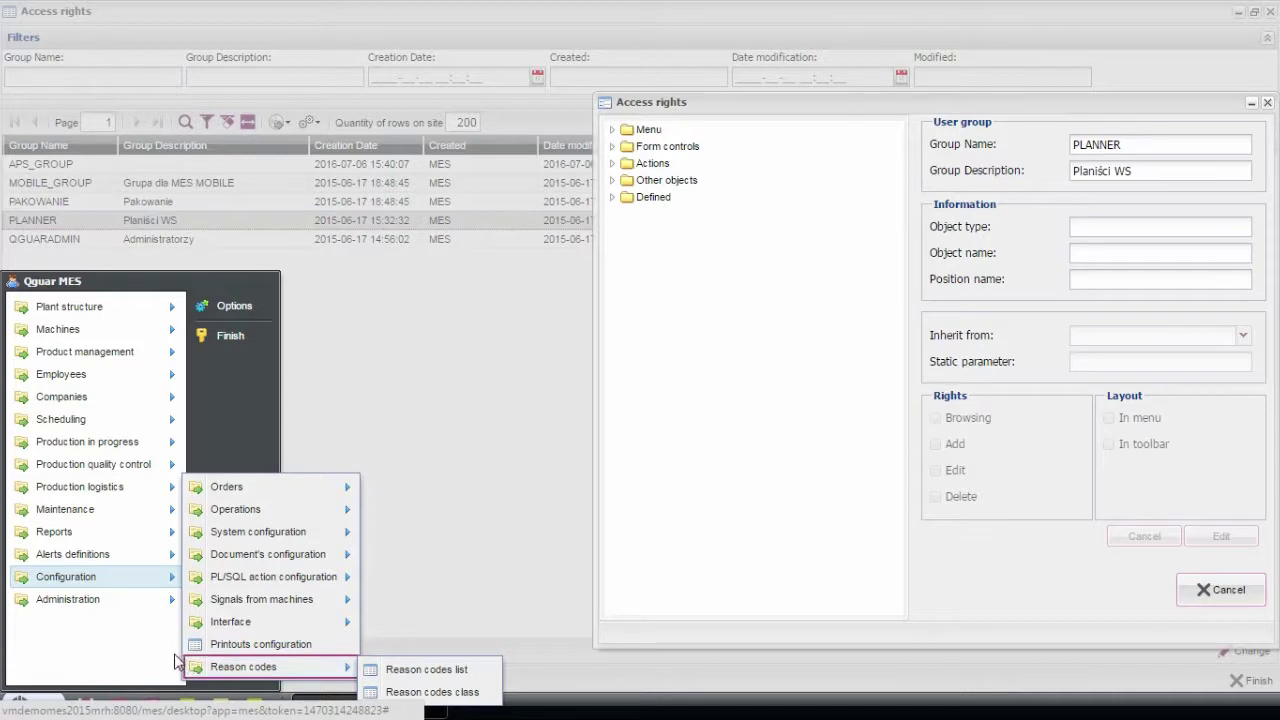
{"action": "mouse_move", "coordinate": [112, 607]}
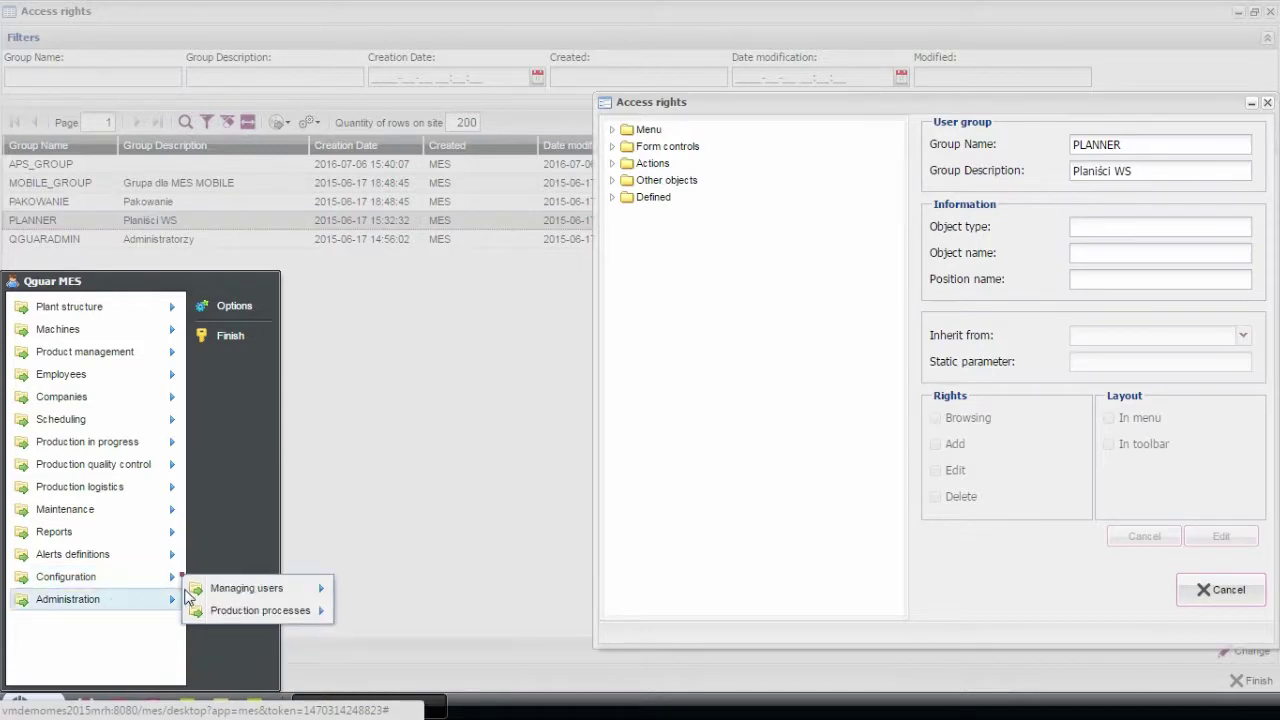